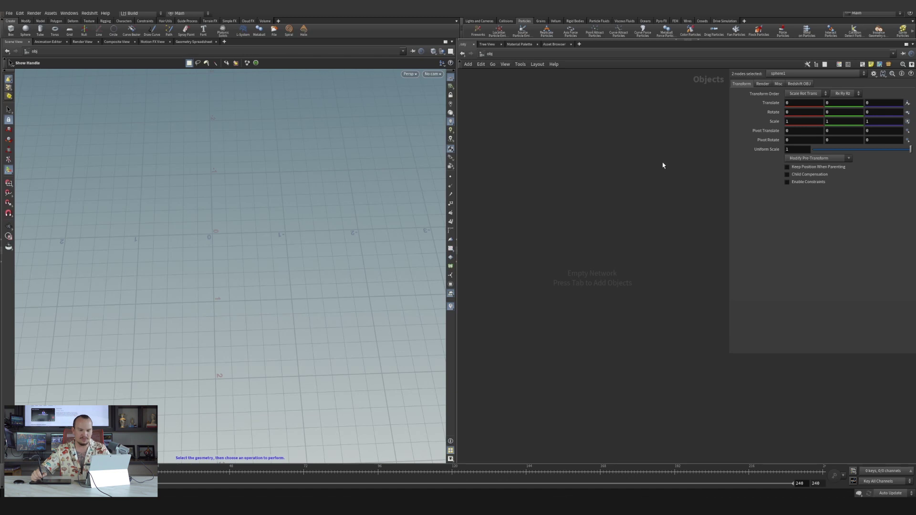
- Hide the floating parameter dialog and expand the Parameters pane above the network editor
key(p)
click(675, 42)
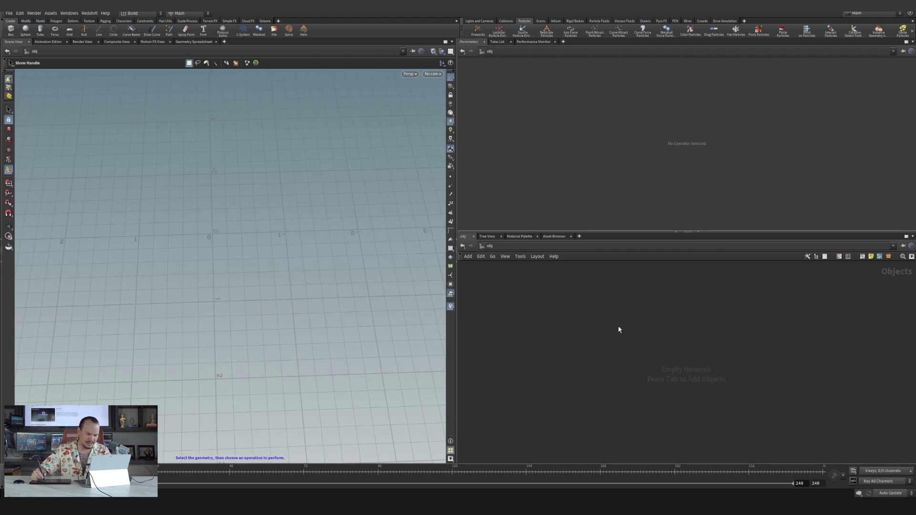
- Add a Sphere geometry object named sphere1 at object level and select it
key(Tab)
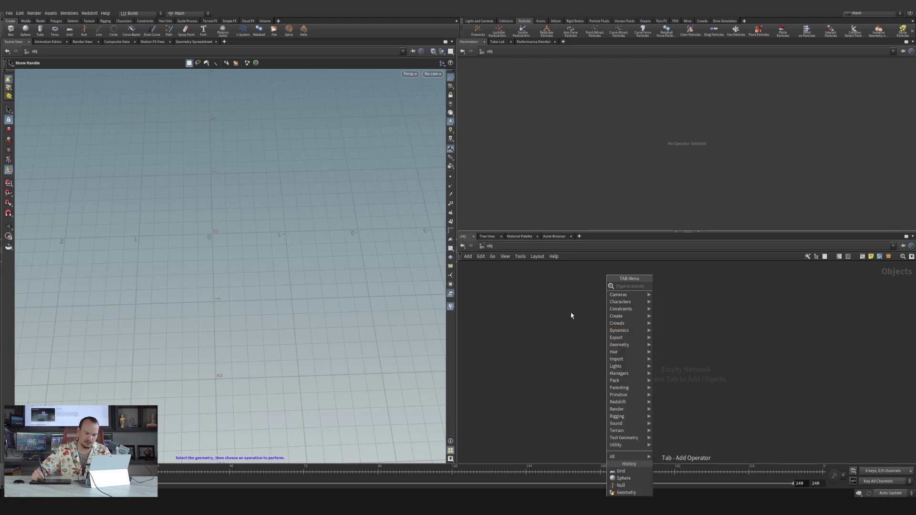
key(Escape)
key(Tab)
key(Escape)
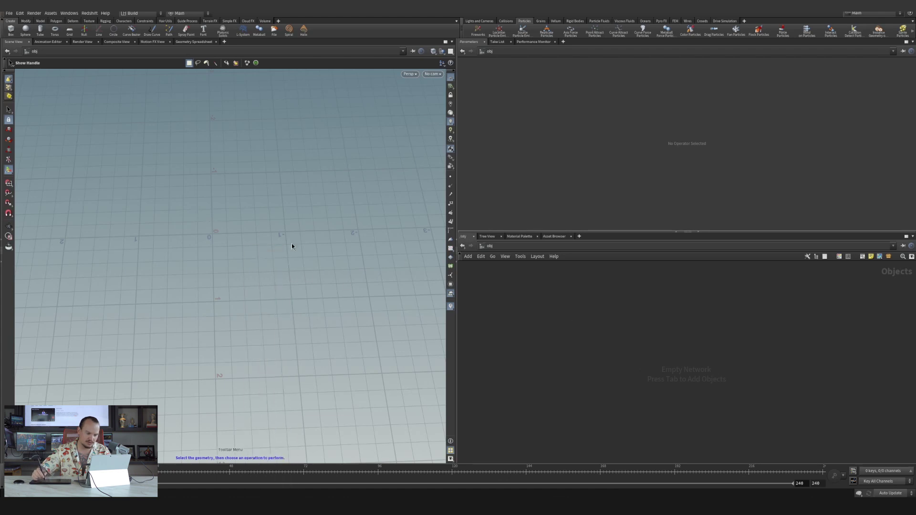
key(Tab)
key(Escape)
key(Tab)
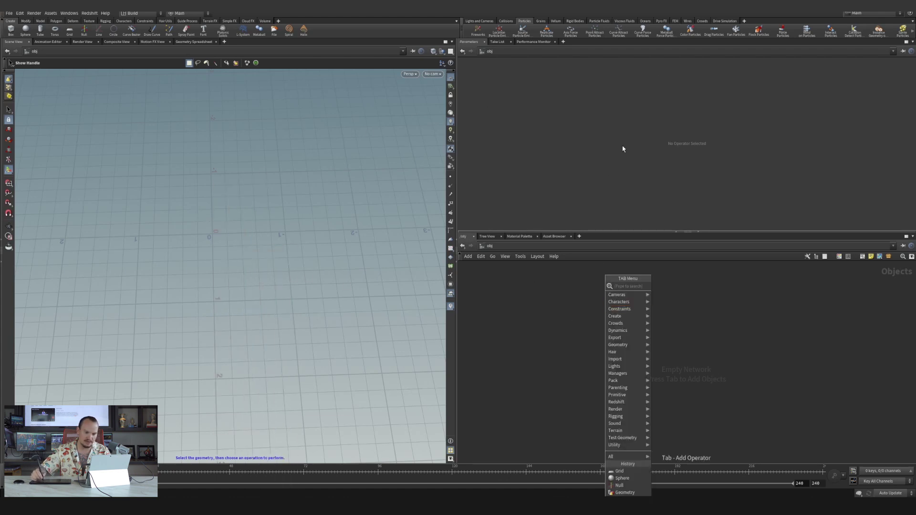
key(Escape)
key(Tab)
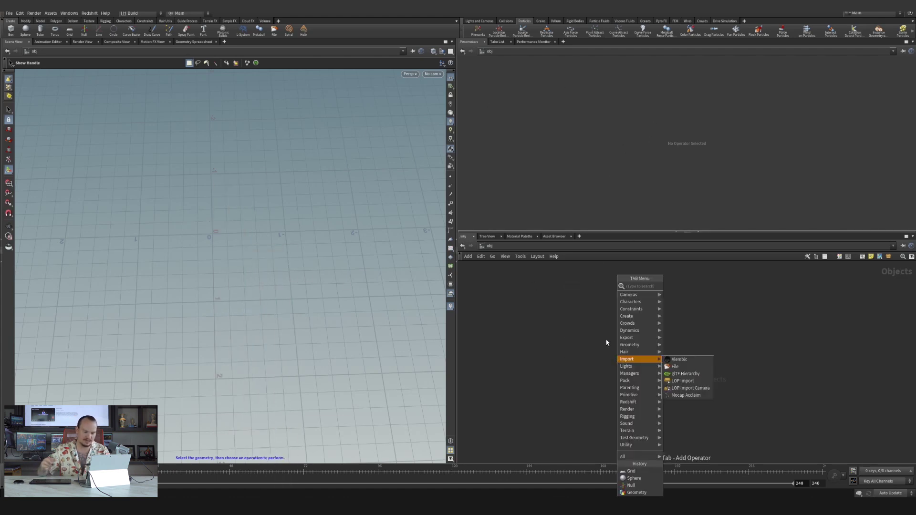
click(682, 285)
click(608, 321)
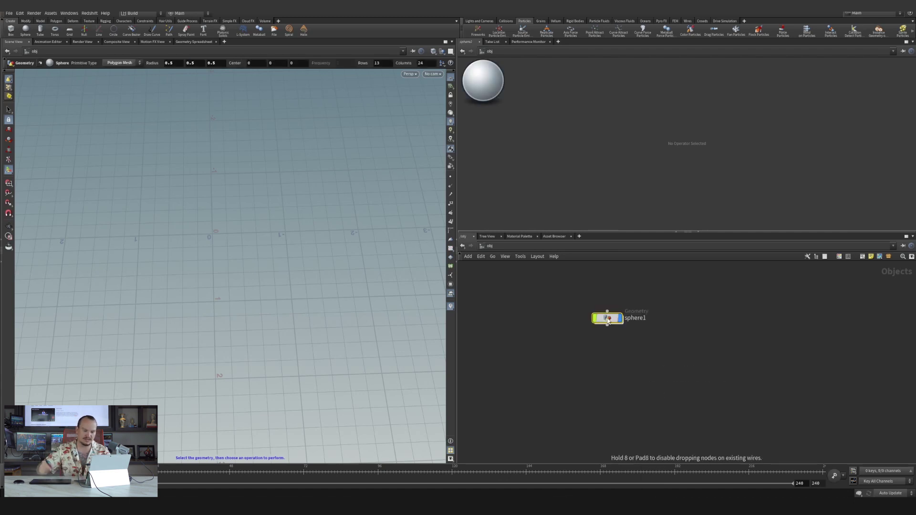
drag(580, 297, 679, 366)
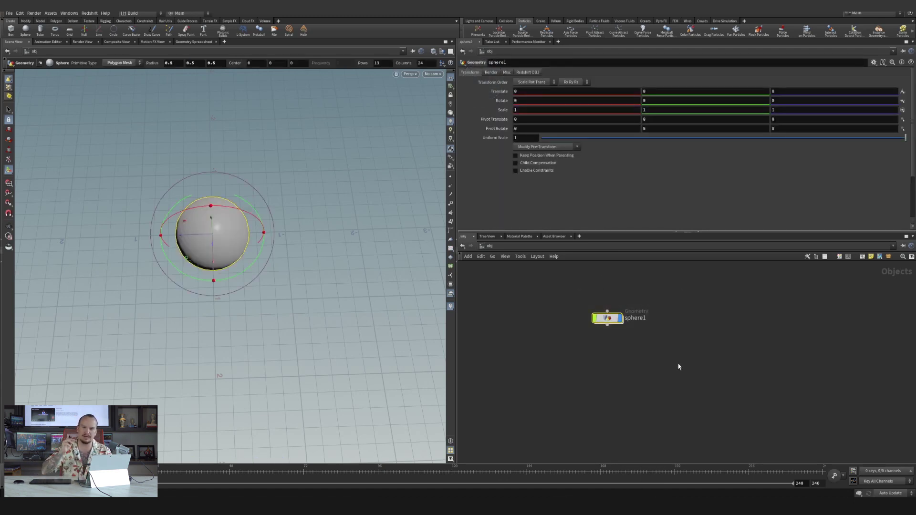
- Dive inside sphere1 and select its Sphere node
double_click(606, 319)
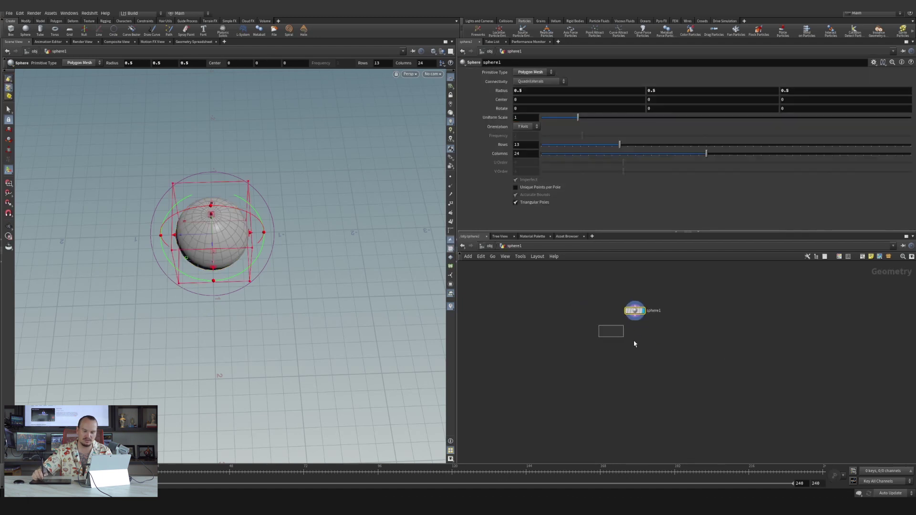
drag(634, 343, 757, 438)
scroll(660, 292, up, 3)
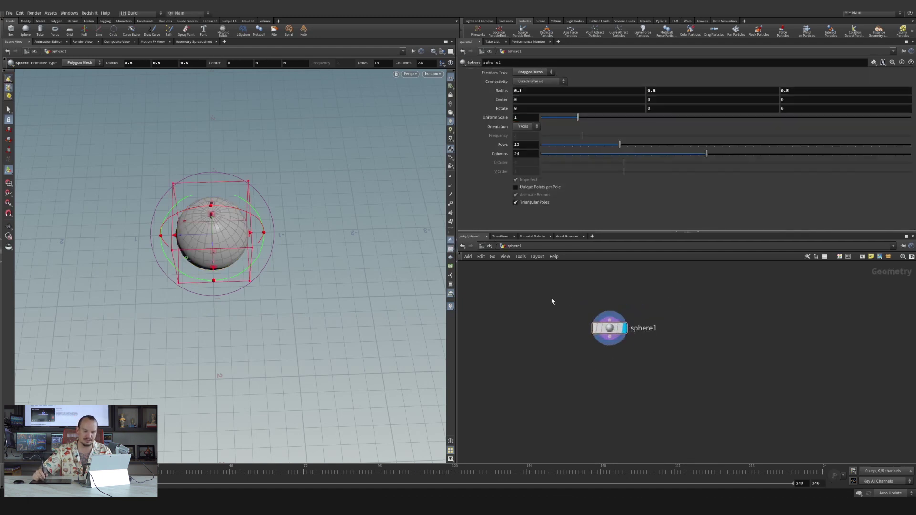
drag(628, 353, 694, 414)
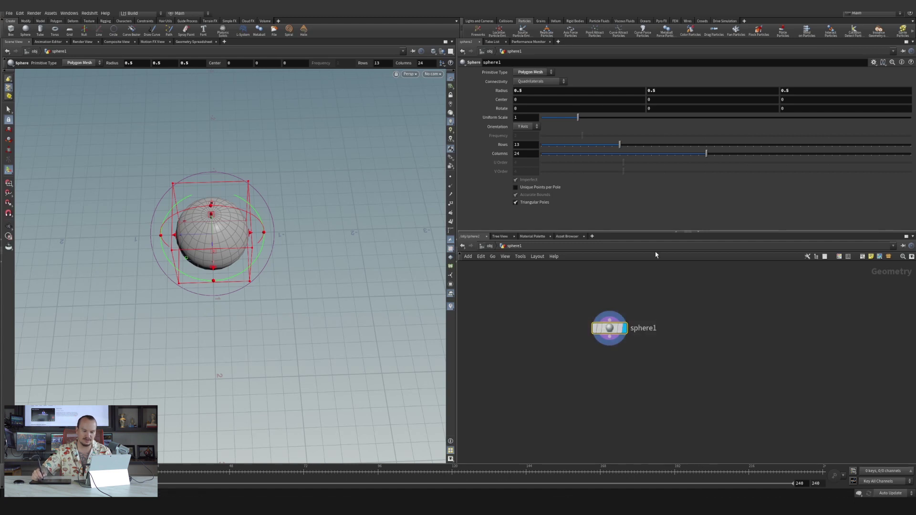
- Collapse the Parameters pane and show the Sphere node's settings in a floating dialog
click(677, 231)
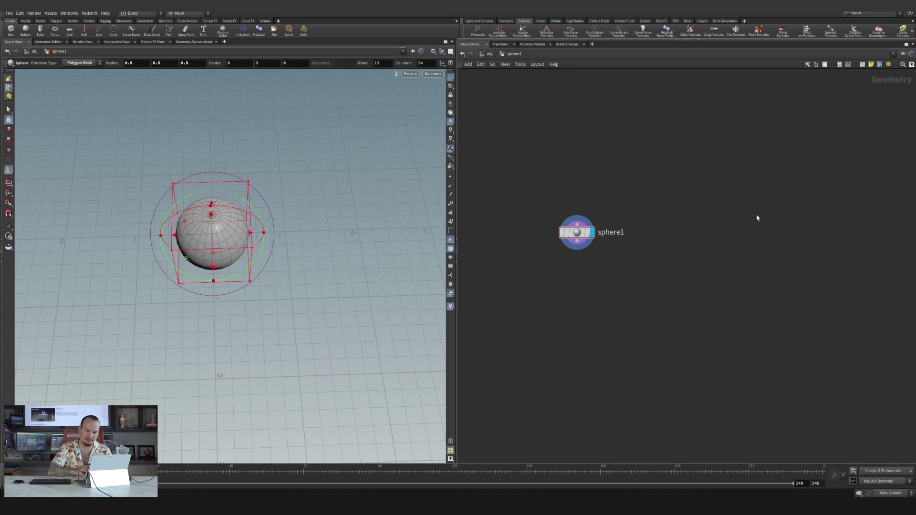
key(p)
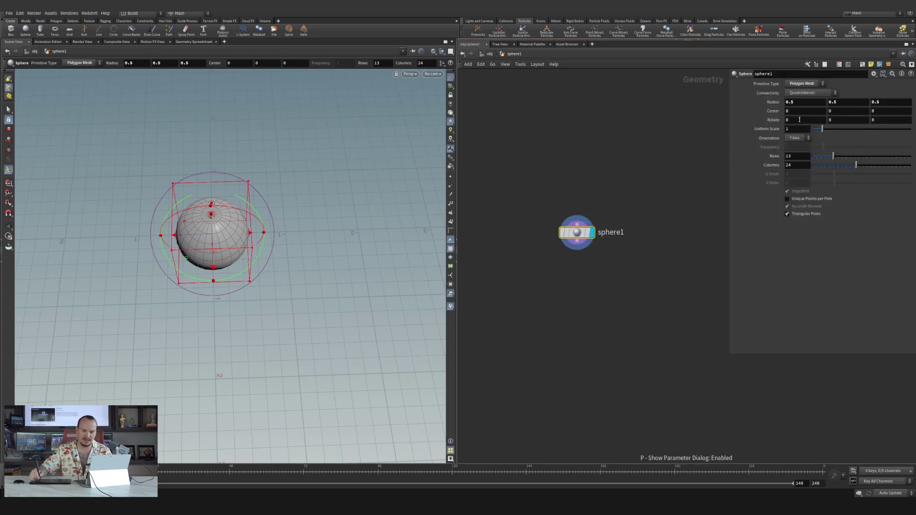
drag(530, 178, 600, 260)
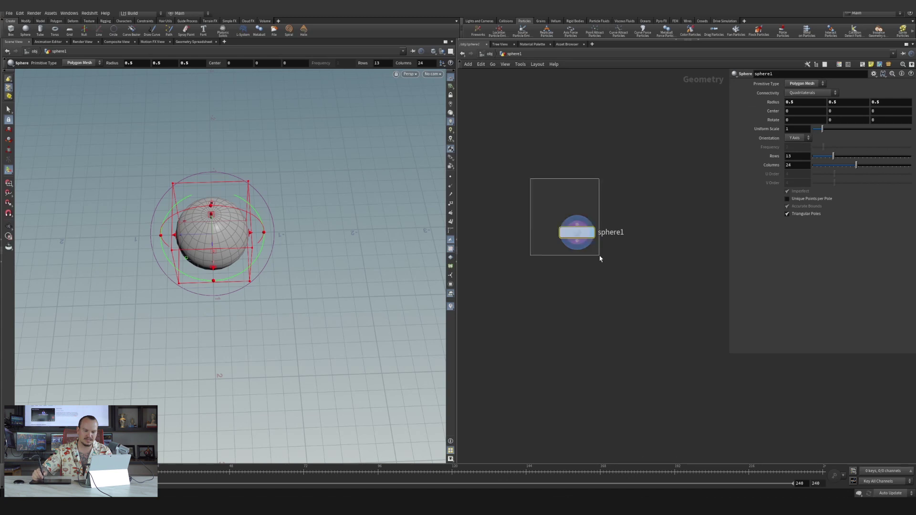
middle_drag(537, 187, 507, 168)
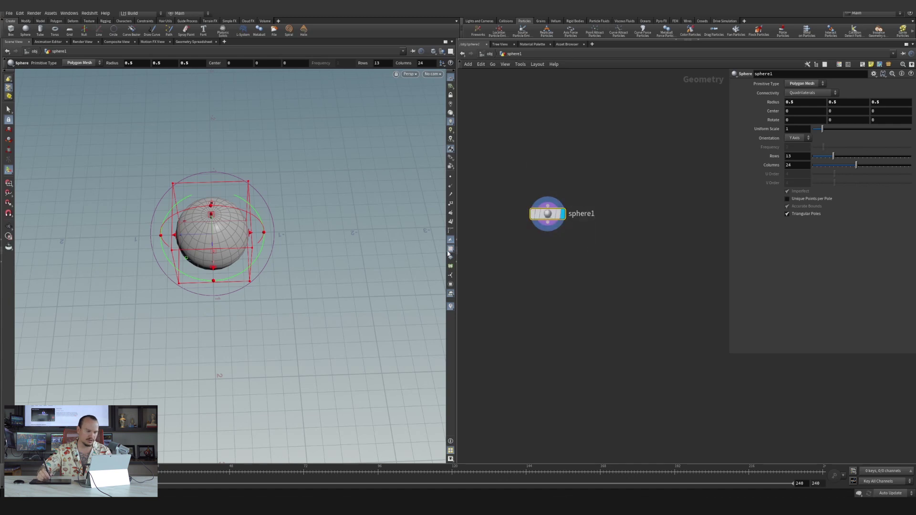
drag(267, 207, 249, 260)
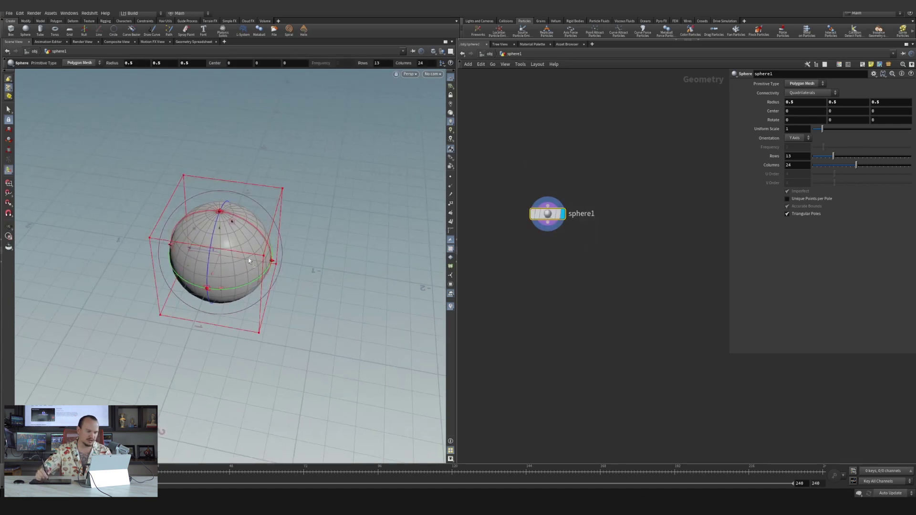
key(Escape)
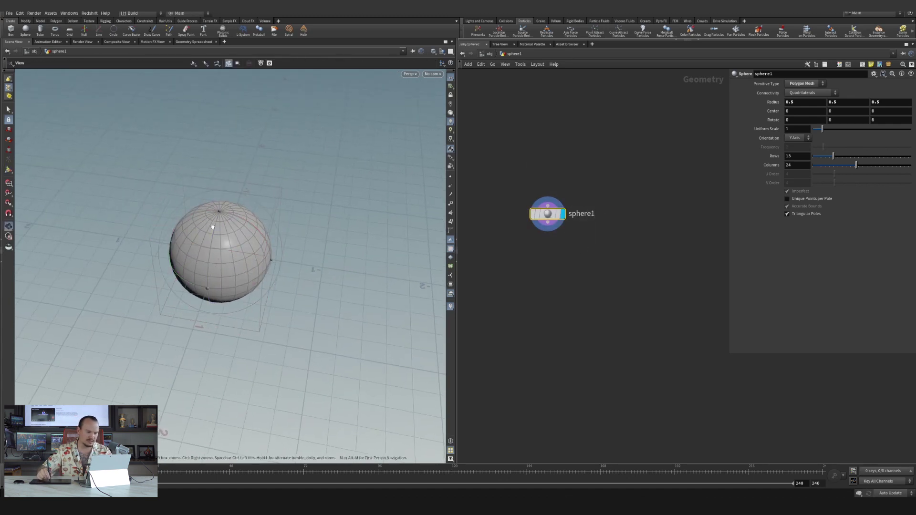
mouse_move(213, 227)
mouse_down()
mouse_move(352, 199)
mouse_move(212, 222)
mouse_move(207, 198)
mouse_move(256, 202)
mouse_move(205, 205)
mouse_move(222, 199)
mouse_up()
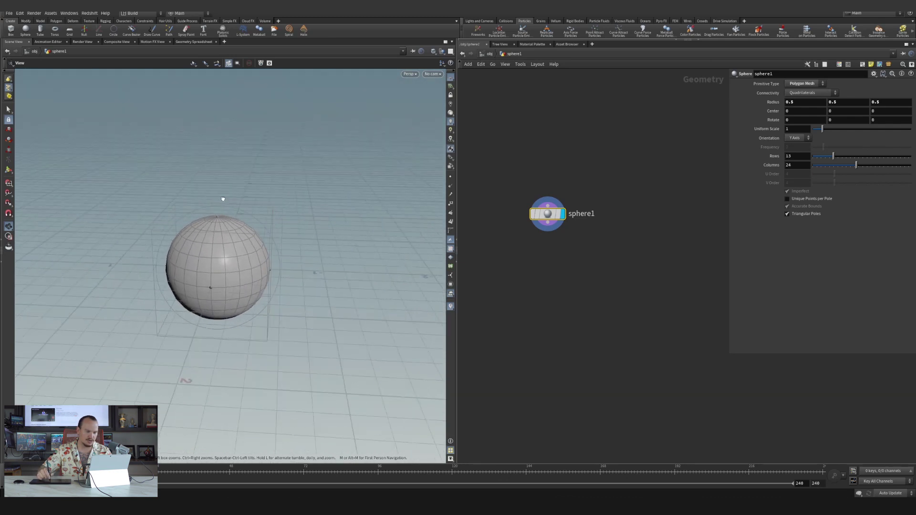
key(Return)
key(Escape)
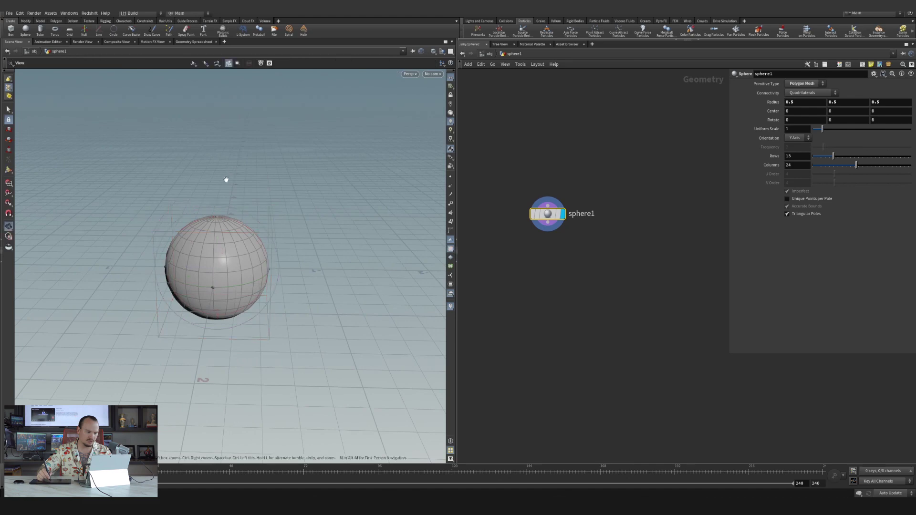
scroll(225, 180, down, 5)
scroll(302, 166, up, 10)
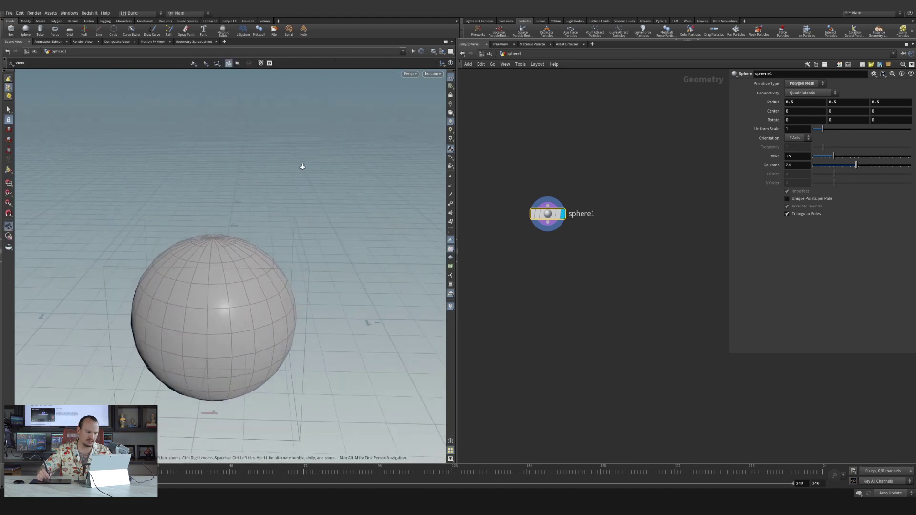
scroll(173, 300, down, 5)
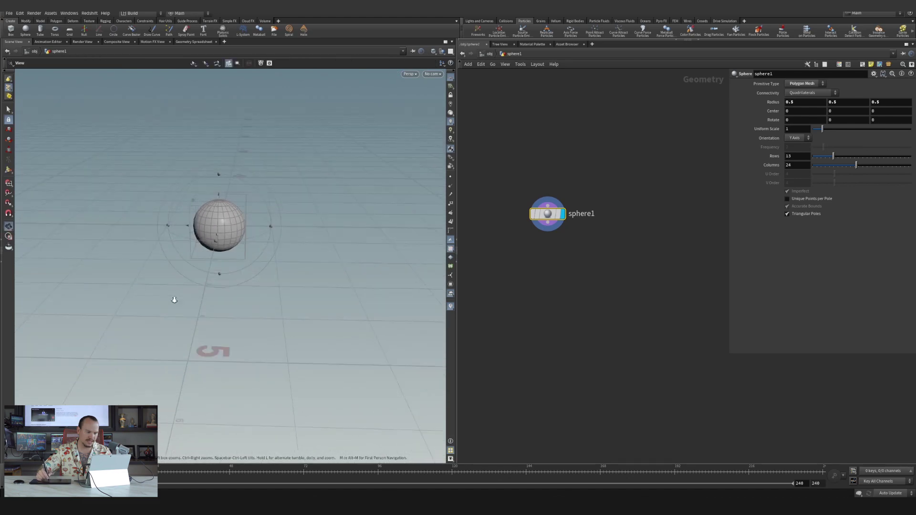
scroll(288, 224, up, 5)
scroll(281, 229, down, 2)
scroll(193, 317, down, 3)
scroll(194, 316, up, 2)
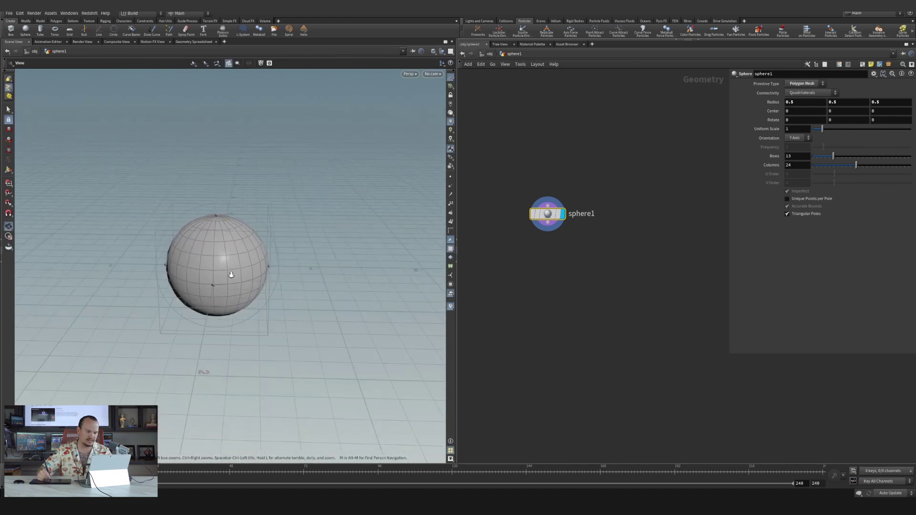
scroll(280, 231, up, 3)
scroll(226, 294, down, 3)
scroll(226, 294, up, 3)
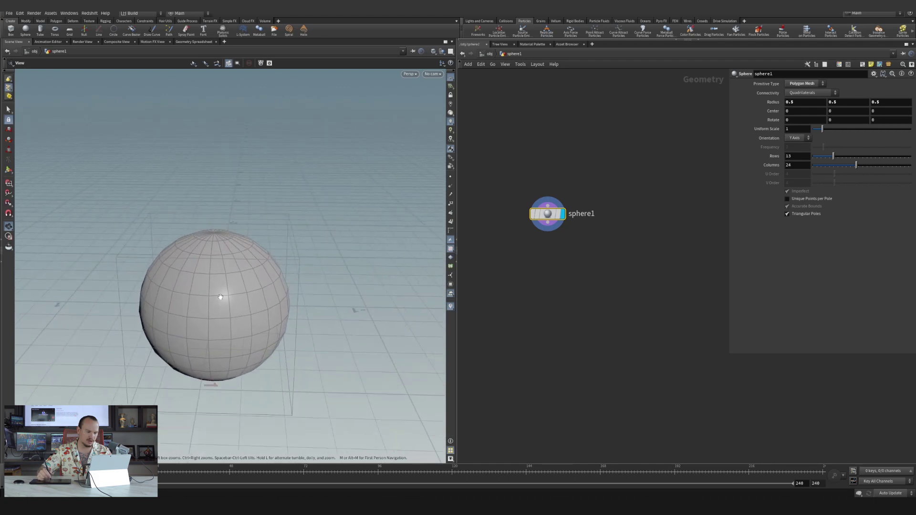
mouse_move(306, 419)
mouse_down()
mouse_move(358, 187)
mouse_move(282, 227)
mouse_up()
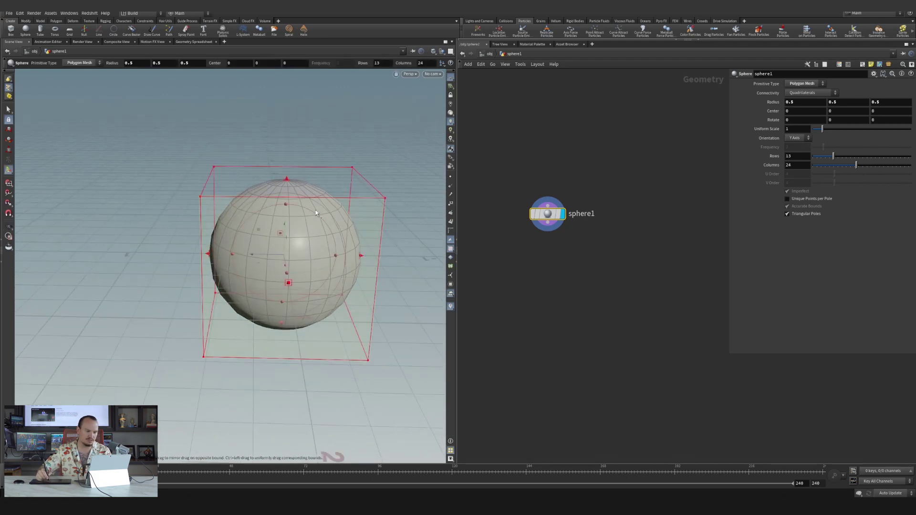
mouse_move(282, 227)
mouse_down()
mouse_move(193, 258)
mouse_move(179, 333)
mouse_move(214, 259)
mouse_move(293, 323)
mouse_move(268, 169)
mouse_move(231, 192)
mouse_move(253, 249)
mouse_up()
- Add a transform1 node wired below sphere1 and set its uniform scale to 1.2
key(Return)
scroll(560, 251, up, 2)
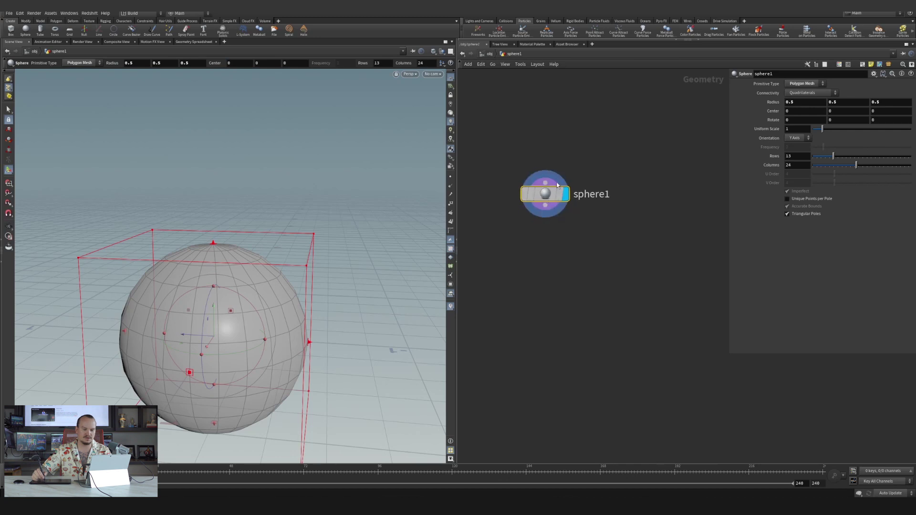
key(Tab)
text(trans)
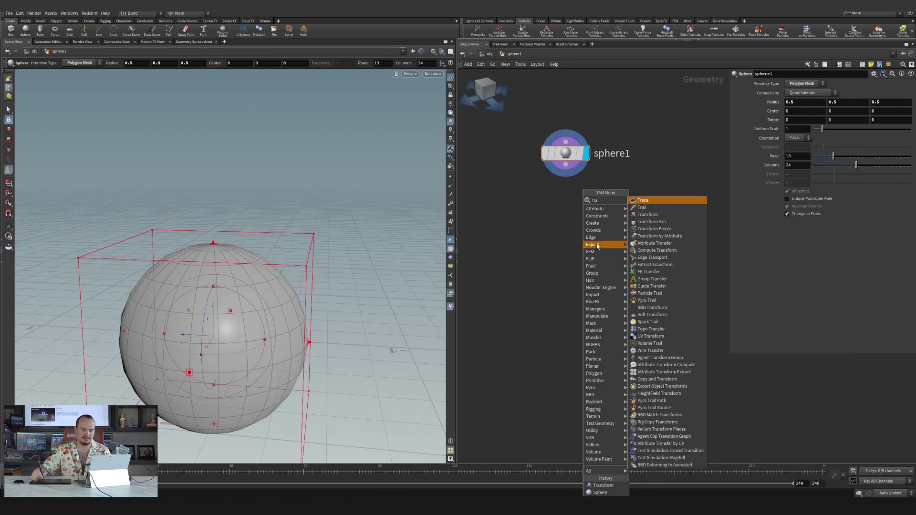
key(Return)
click(566, 170)
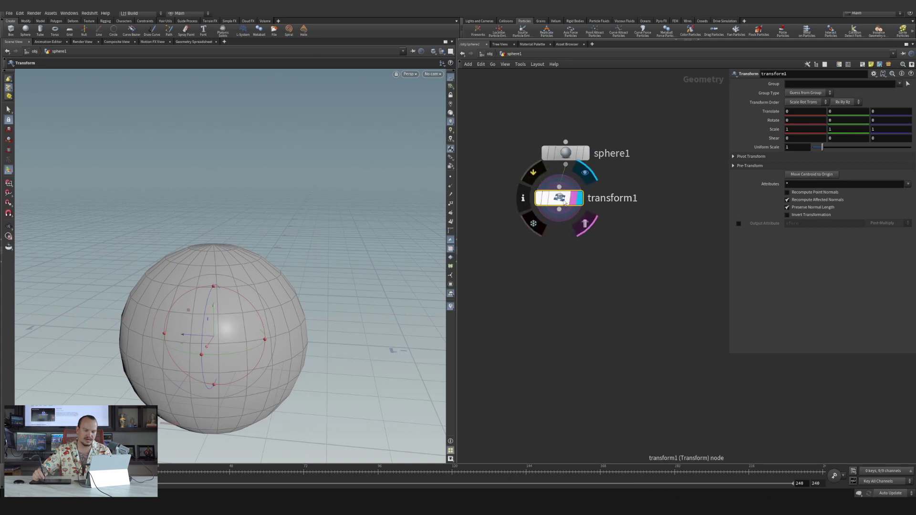
drag(575, 203, 581, 208)
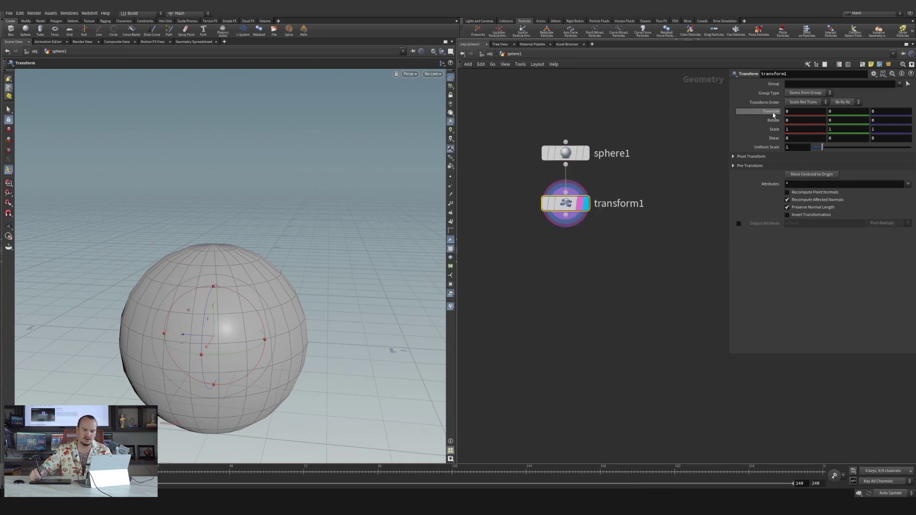
middle_drag(772, 129, 2, 134)
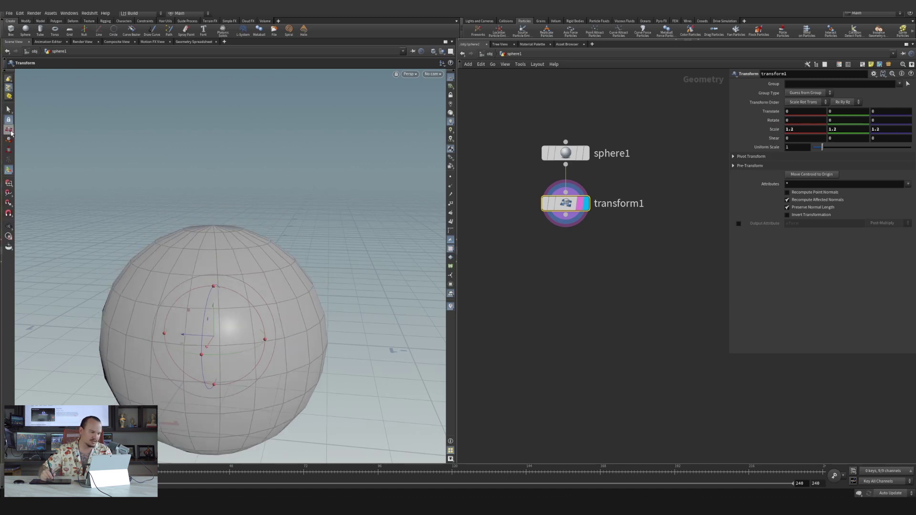
- Enlarge, shift and rotate the sphere with handles, lowering all rotation values by 60
click(8, 150)
drag(196, 333, 236, 330)
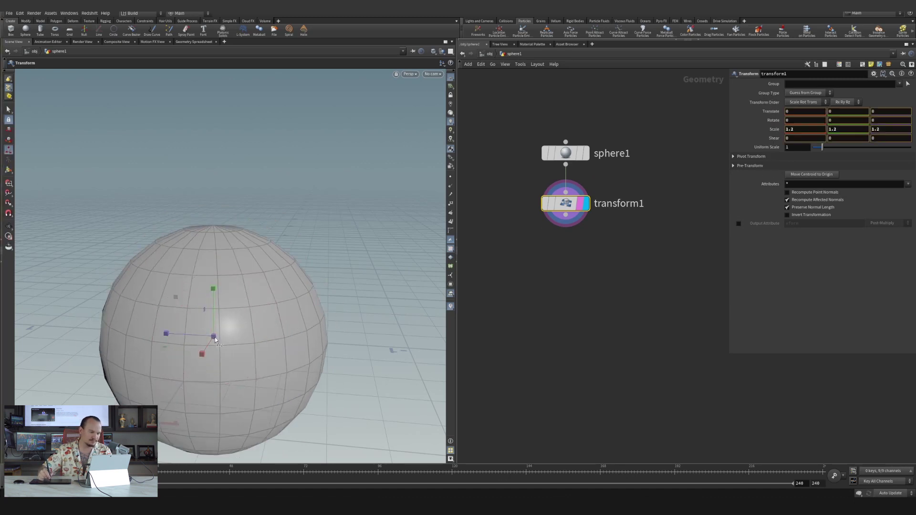
click(9, 129)
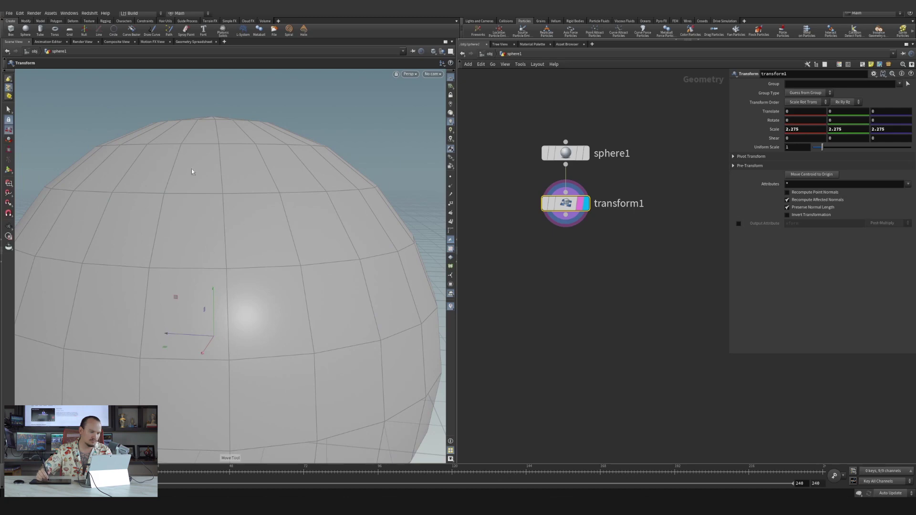
drag(191, 168, 297, 202)
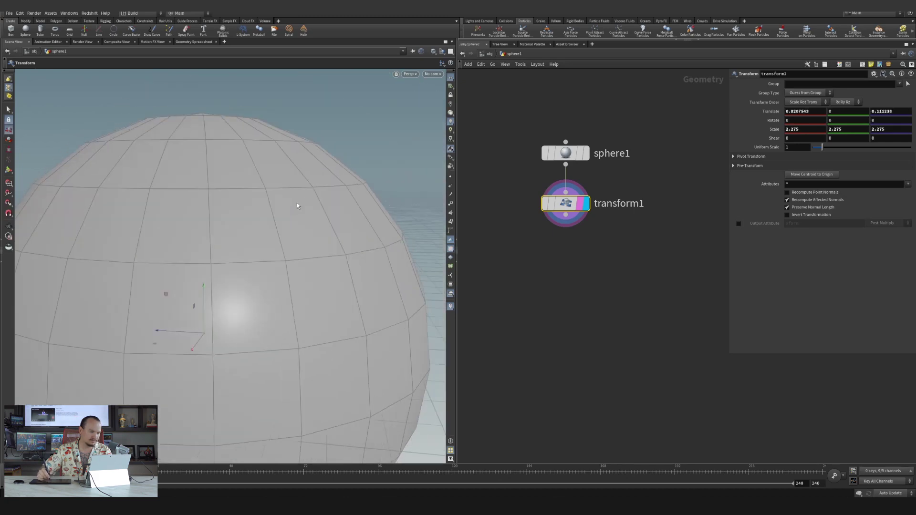
click(9, 139)
drag(327, 174, 326, 206)
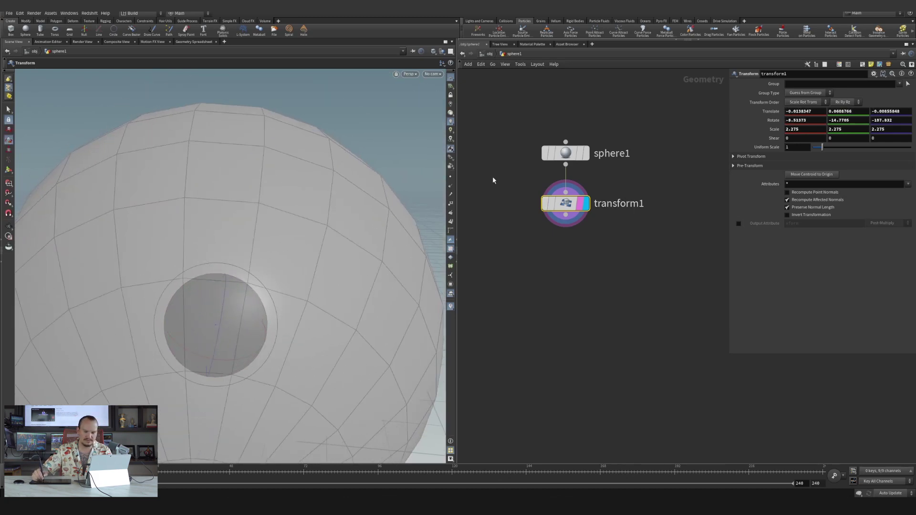
middle_drag(773, 120, 670, 139)
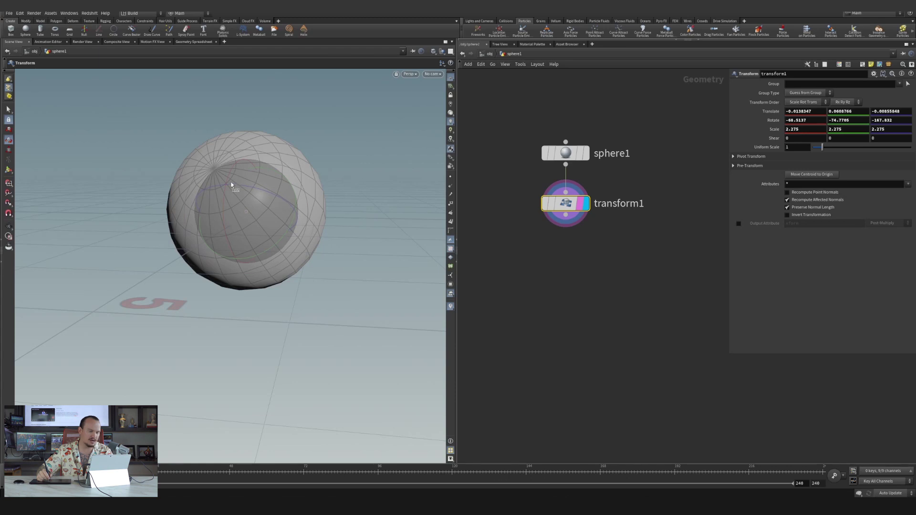
- Orbit the view, then move the sphere up and left and rotate it about X
drag(231, 185, 316, 230)
key(Escape)
mouse_move(265, 173)
mouse_down()
mouse_move(255, 232)
mouse_move(263, 241)
mouse_up()
key(Return)
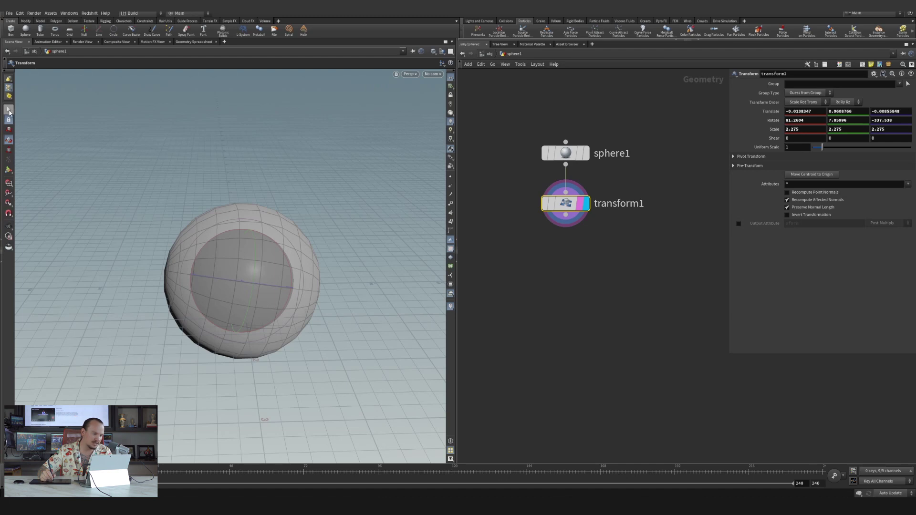
click(9, 110)
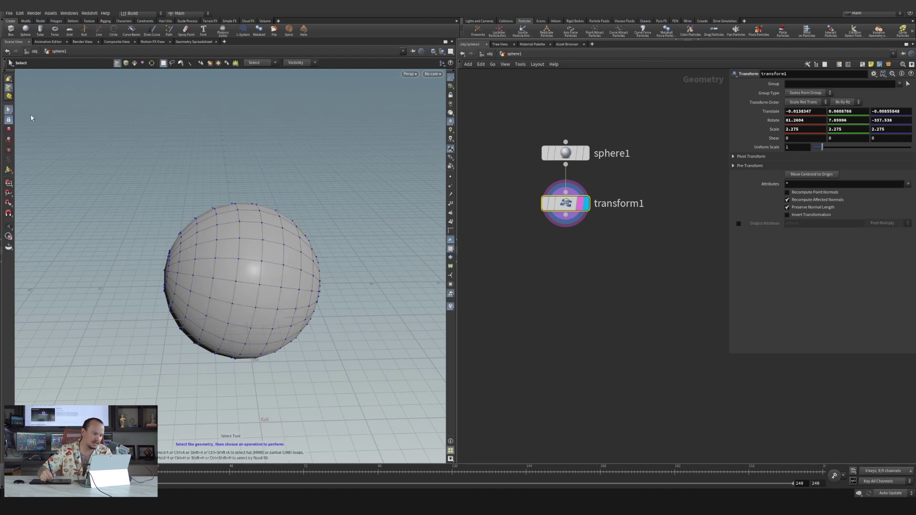
click(8, 171)
mouse_move(334, 226)
middle_down()
mouse_move(417, 235)
mouse_move(389, 187)
mouse_move(331, 161)
mouse_move(260, 173)
middle_up()
mouse_move(260, 174)
mouse_down()
mouse_move(256, 250)
mouse_move(256, 202)
mouse_move(274, 210)
mouse_move(240, 226)
mouse_move(260, 214)
mouse_up()
key(e)
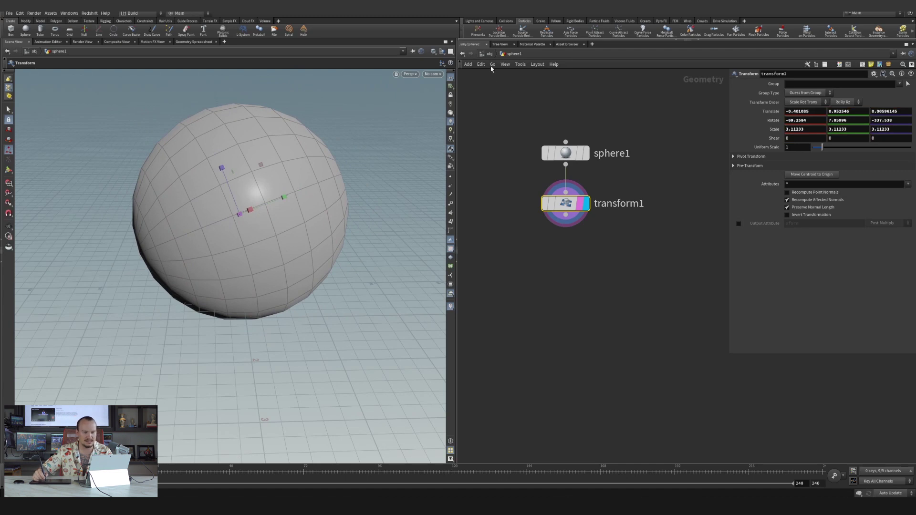
- Go up to /obj and pan the network view to recentre sphere1
click(489, 54)
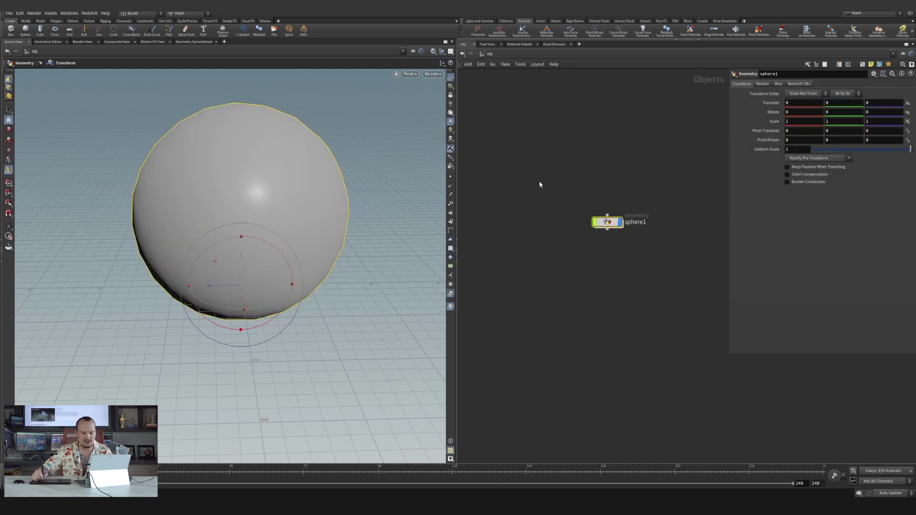
middle_drag(622, 237, 525, 197)
middle_drag(555, 238, 581, 264)
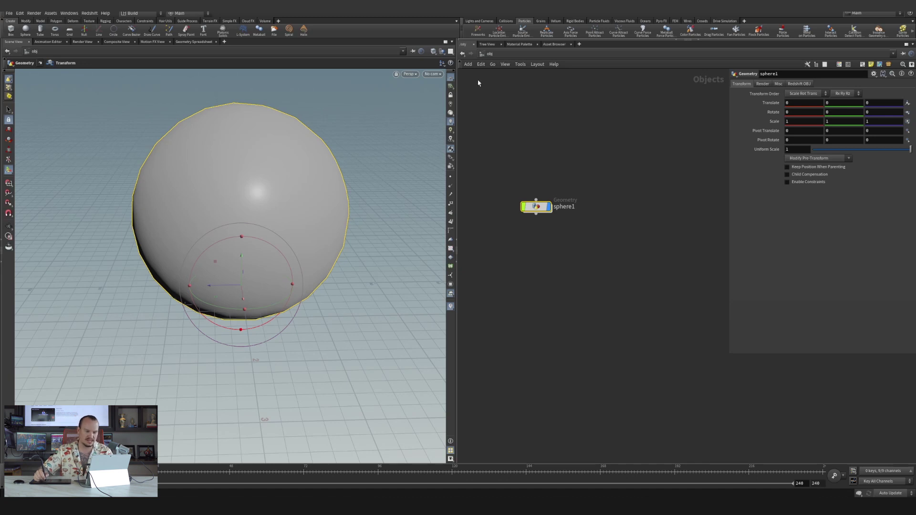
click(488, 54)
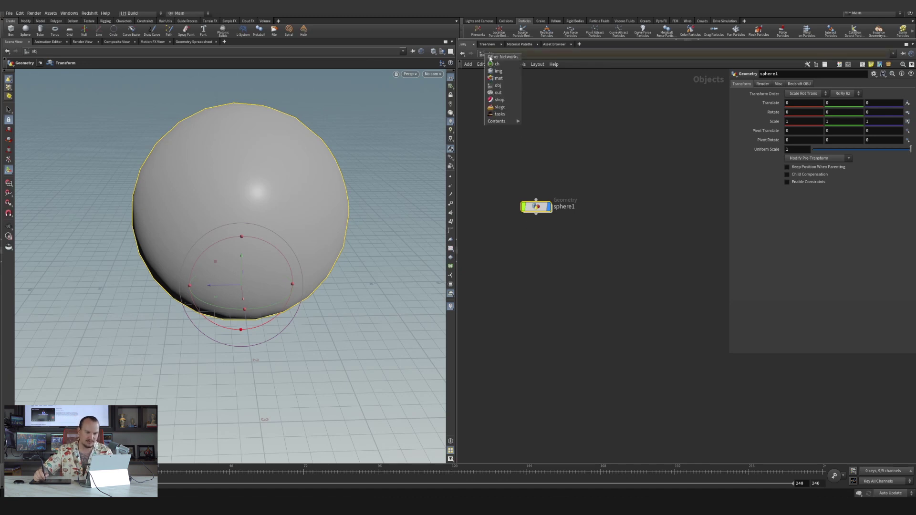
- Switch to the mat network and delete the two existing material nodes
click(503, 83)
drag(498, 176, 602, 235)
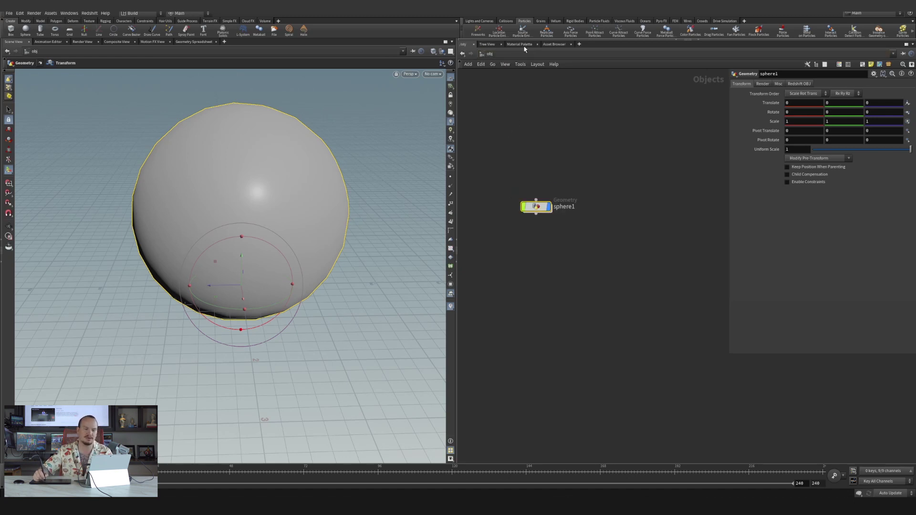
click(501, 56)
click(513, 81)
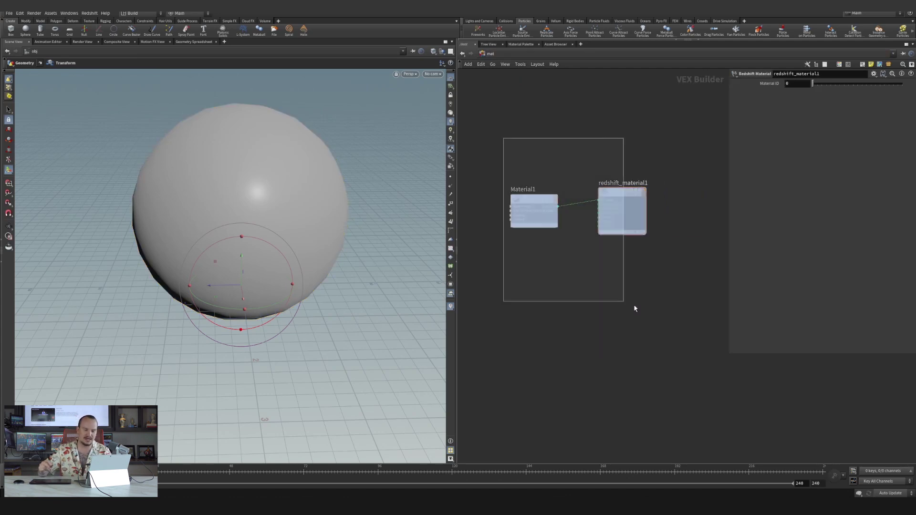
drag(502, 137, 623, 300)
key(Delete)
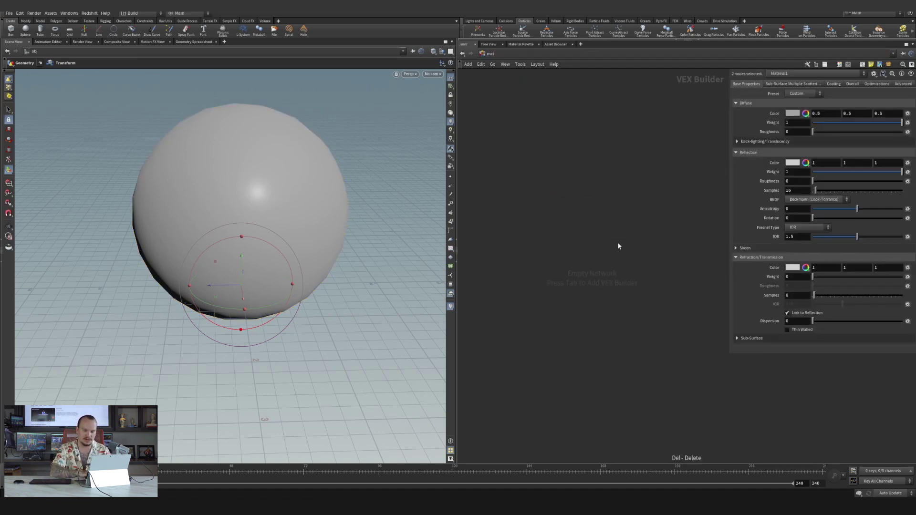
- Add a Redshift material, wire StandardMaterial1 into its Surface input, and delete Material1
key(Tab)
text(rs mat)
click(683, 106)
click(644, 485)
click(604, 110)
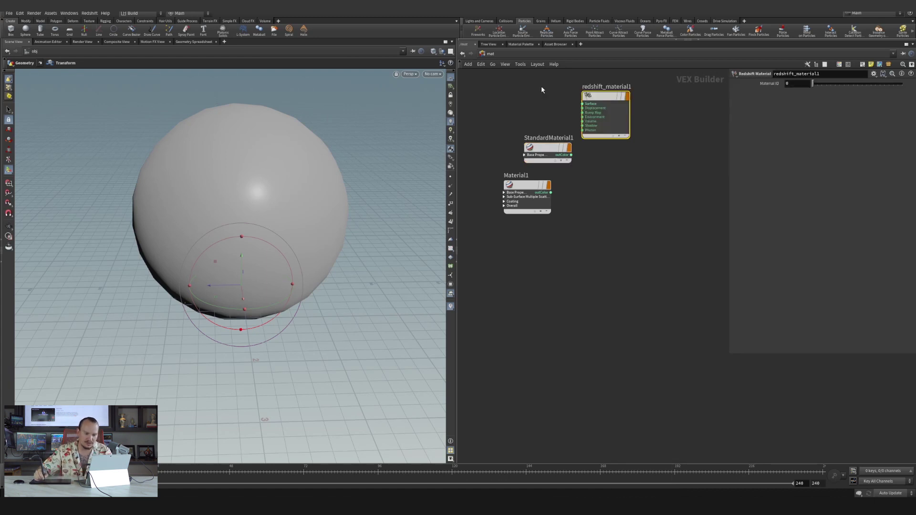
drag(605, 105, 638, 156)
click(567, 158)
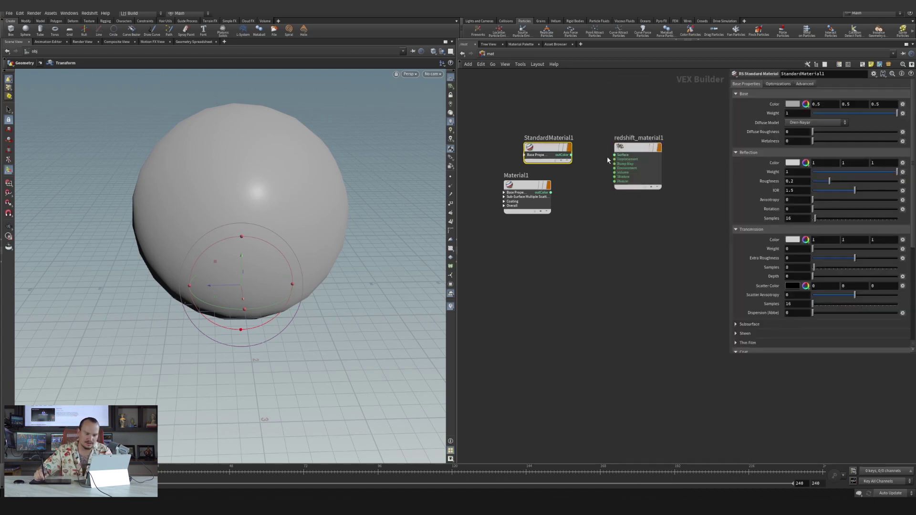
click(614, 155)
drag(584, 181, 505, 236)
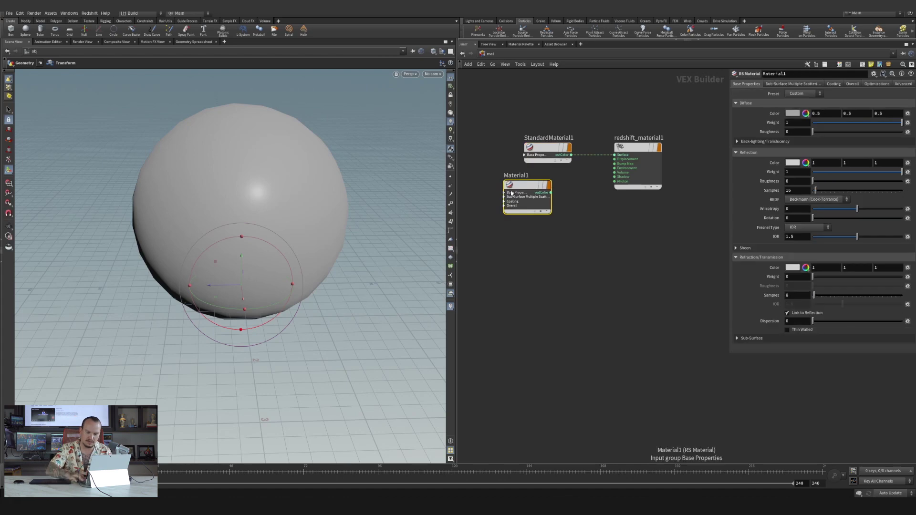
click(511, 193)
key(Delete)
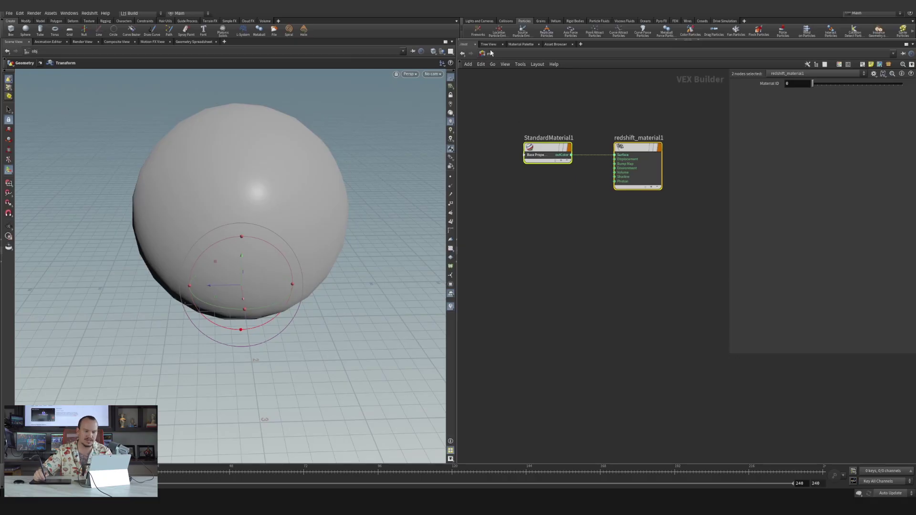
- In the out network, delete then restore Redshift_ROP1 and Redshift_IPR1, and select Redshift_ROP1
click(491, 53)
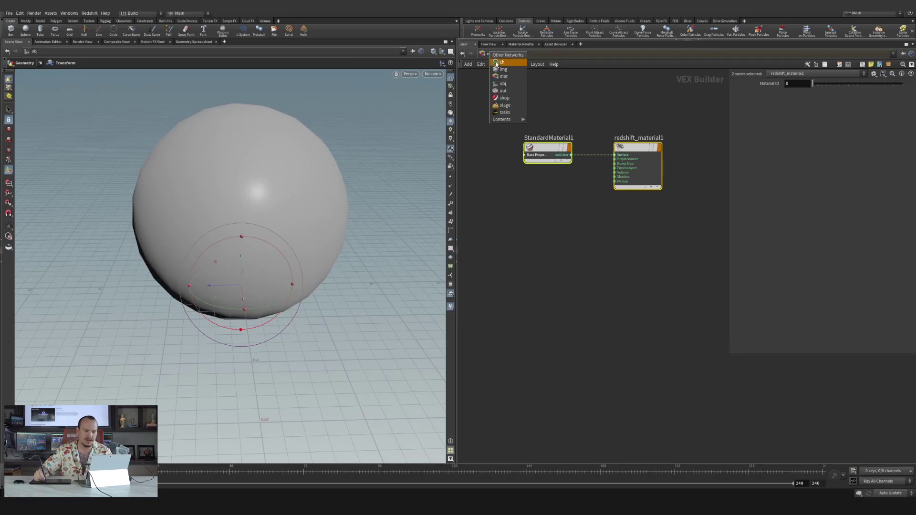
click(496, 89)
drag(560, 189, 666, 274)
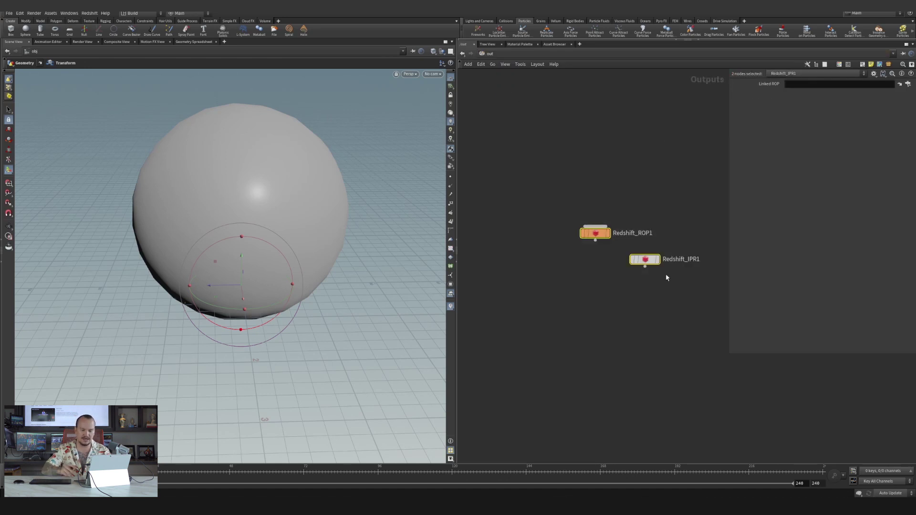
key(Delete)
key(Tab)
text(re)
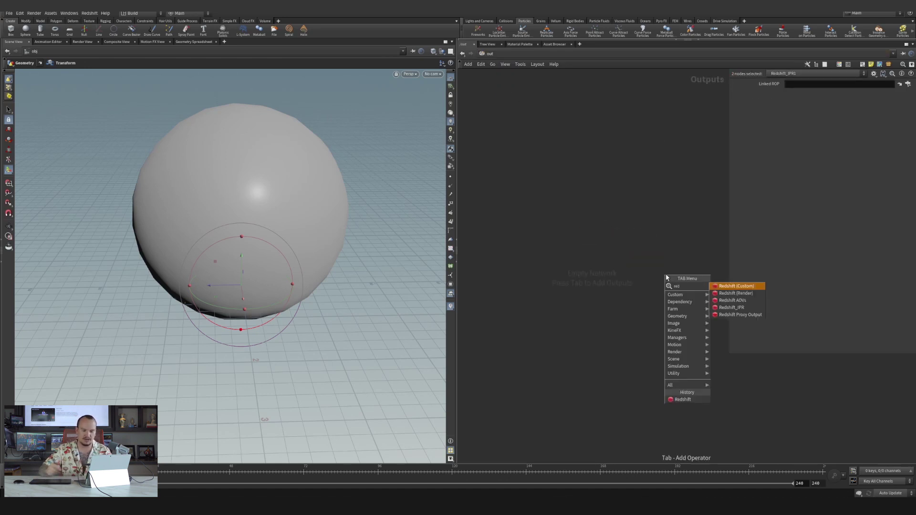
key(Down)
key(Escape)
key(ctrl+z)
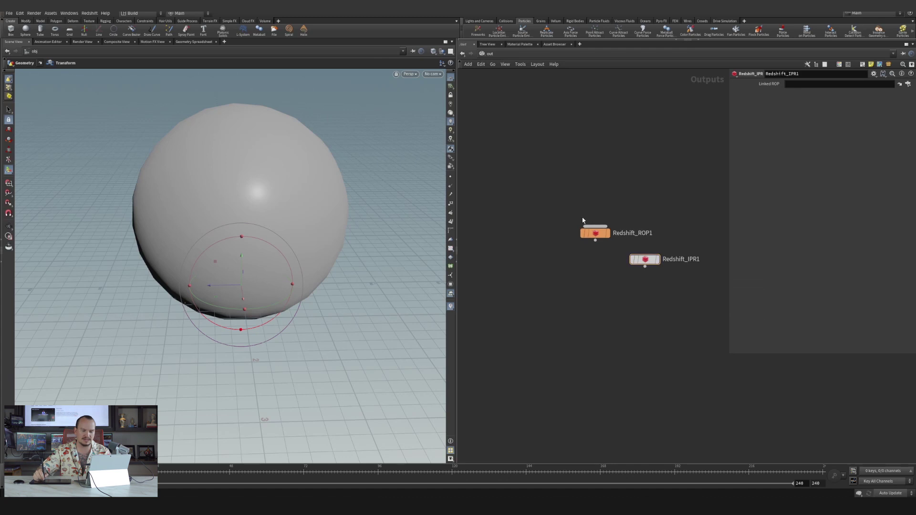
click(587, 229)
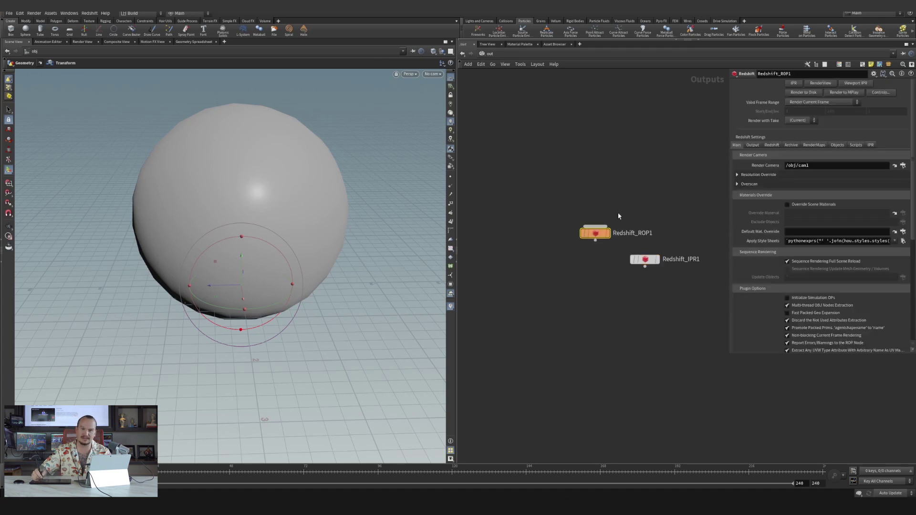
click(514, 55)
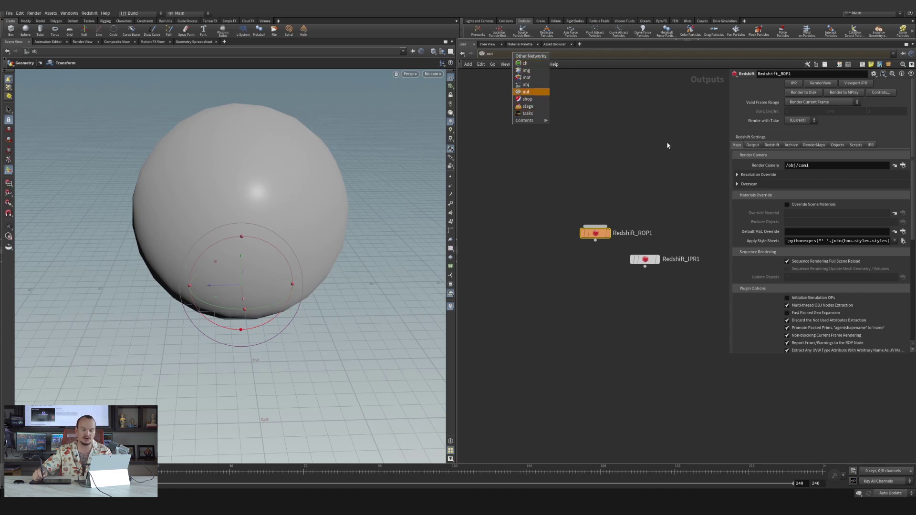
- Return to the obj network, zoom the viewport out, and select sphere1 with the Transform handle
click(507, 153)
click(485, 54)
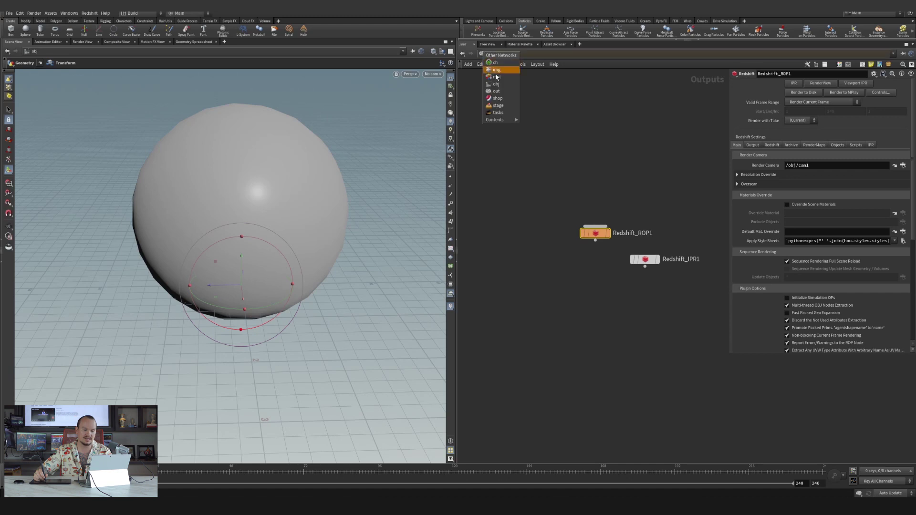
click(493, 81)
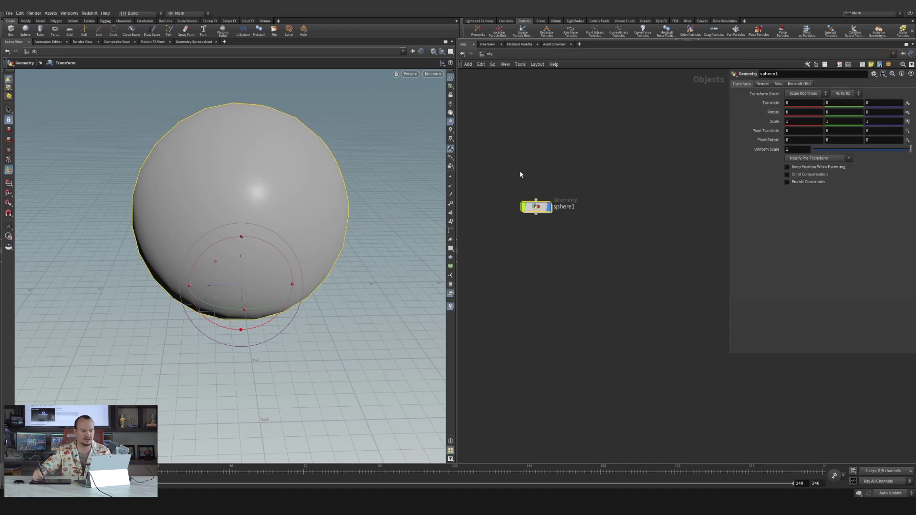
scroll(230, 219, down, 5)
mouse_move(172, 288)
mouse_down()
mouse_move(228, 260)
mouse_move(248, 281)
mouse_up()
key(t)
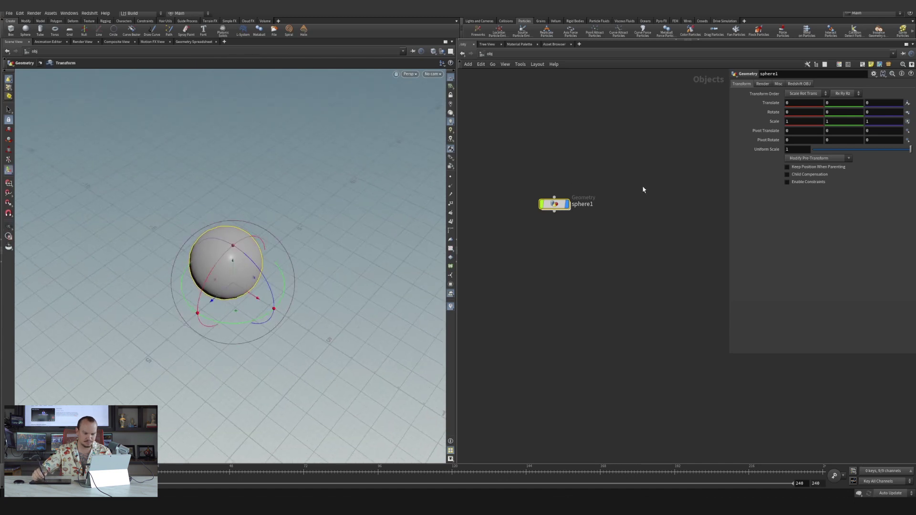
drag(541, 189, 642, 290)
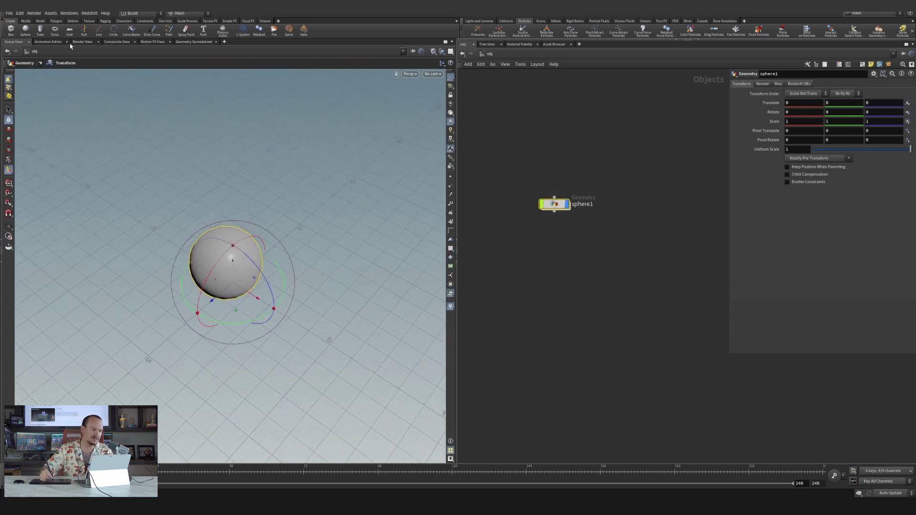
- Place a sphere, box and torus in the scene from the Create shelf
click(26, 21)
click(56, 21)
click(89, 21)
click(105, 21)
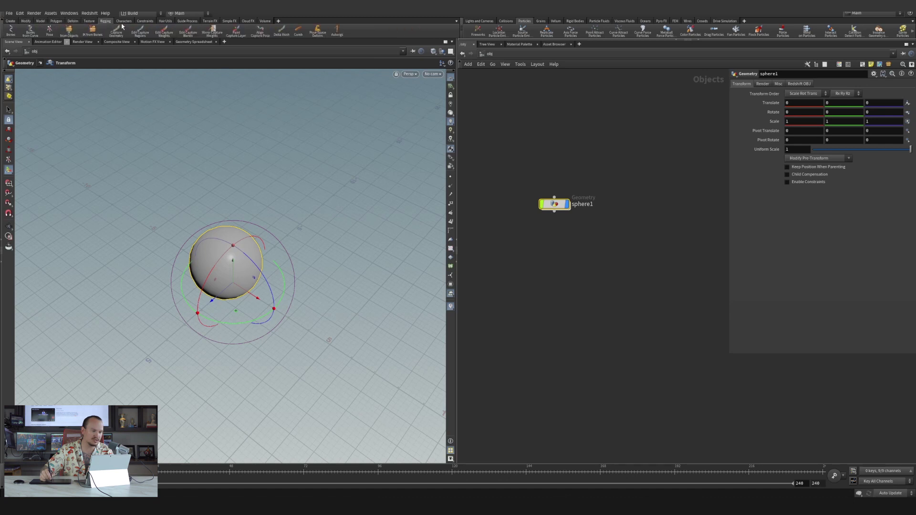
click(10, 21)
click(27, 31)
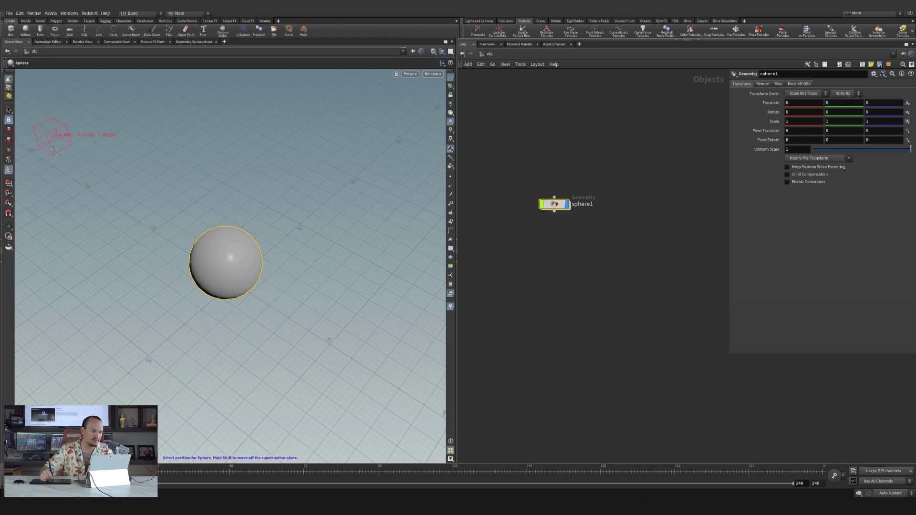
click(157, 203)
click(10, 30)
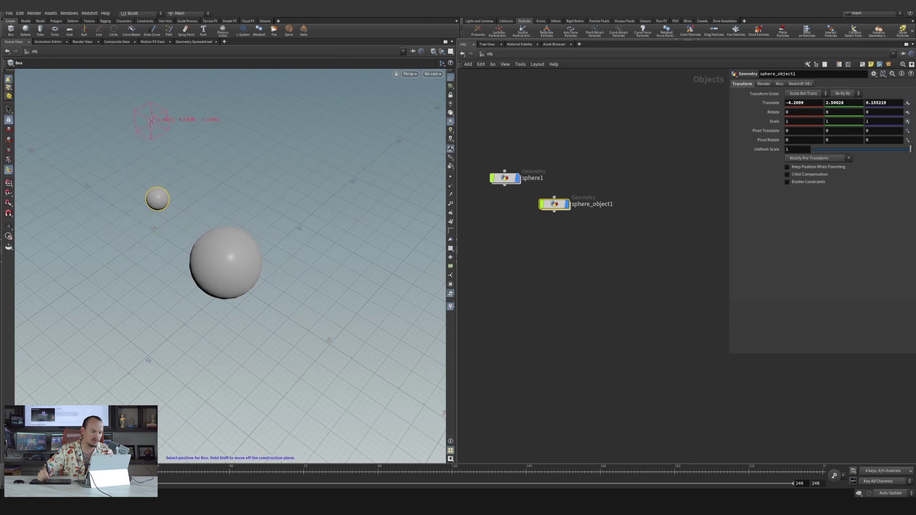
click(263, 190)
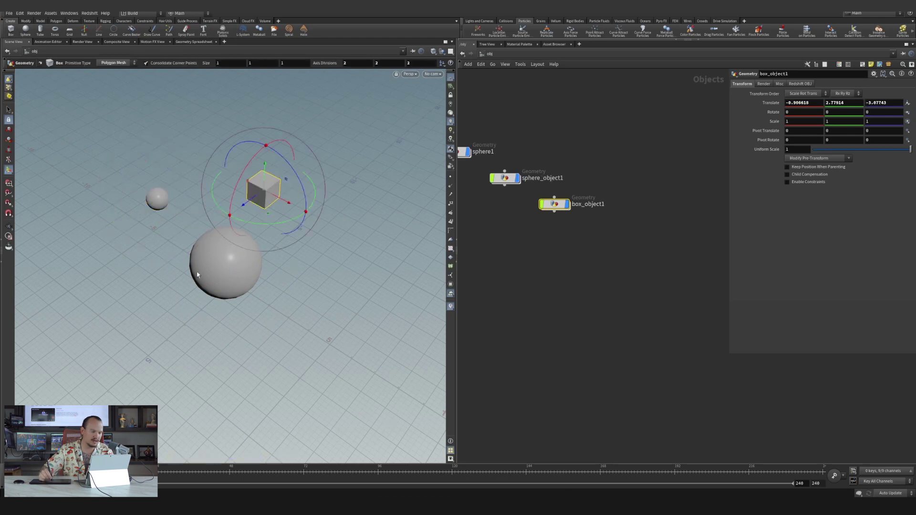
click(55, 29)
click(110, 280)
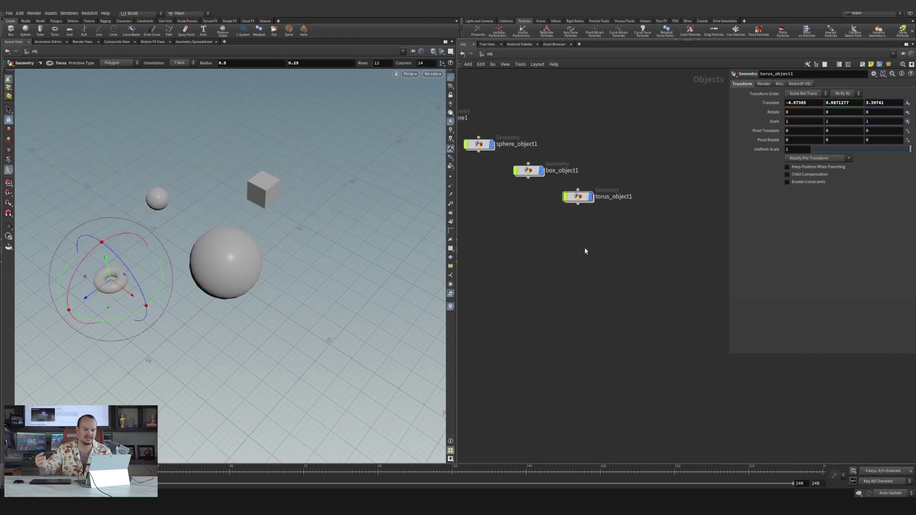
- Add sphere2, torus1 and box1 objects to the network through the Tab menu
key(Tab)
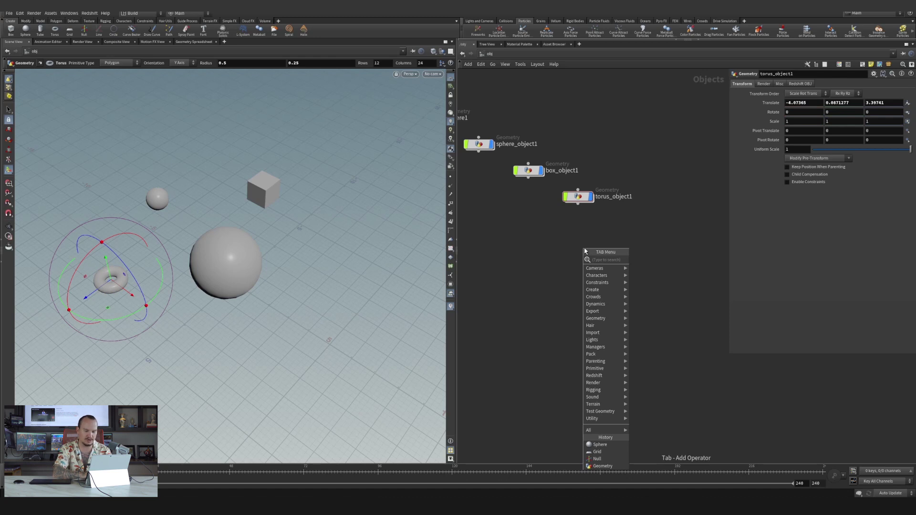
text(sphere)
key(Return)
click(584, 248)
key(Tab)
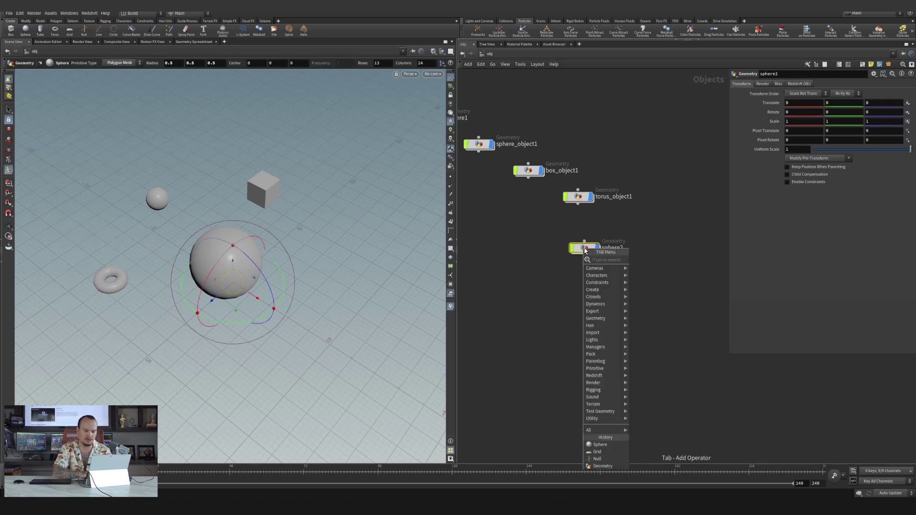
text(torus)
key(Return)
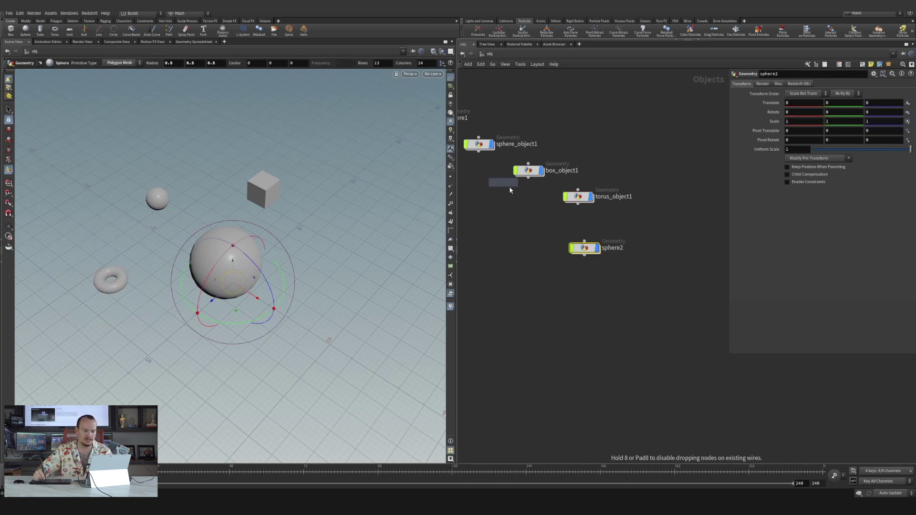
click(515, 219)
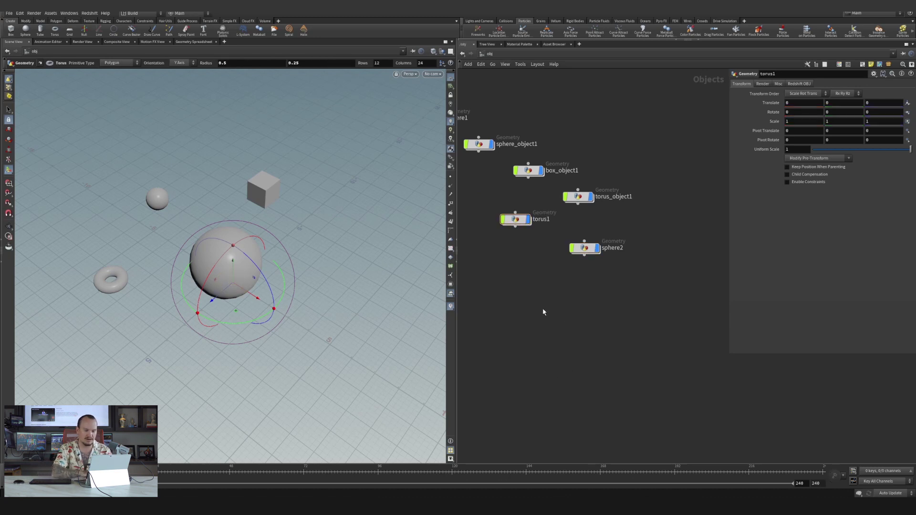
key(Tab)
key(Return)
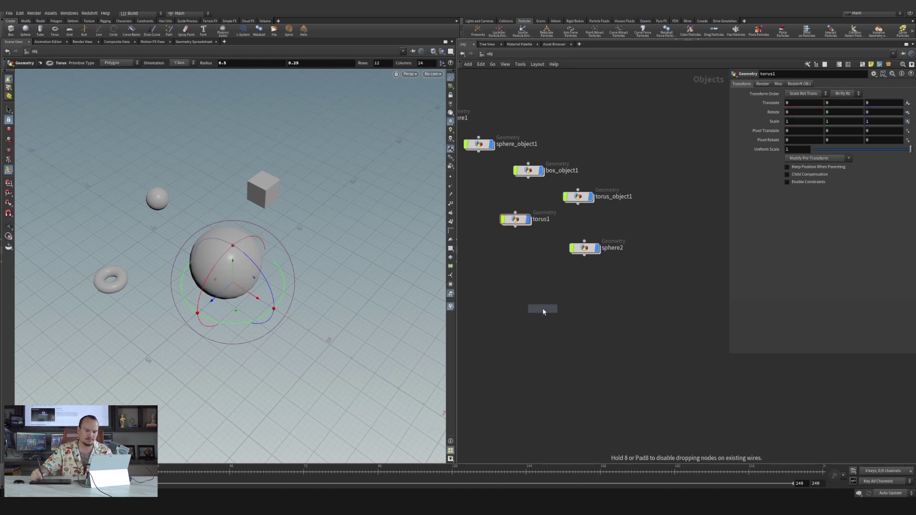
click(644, 137)
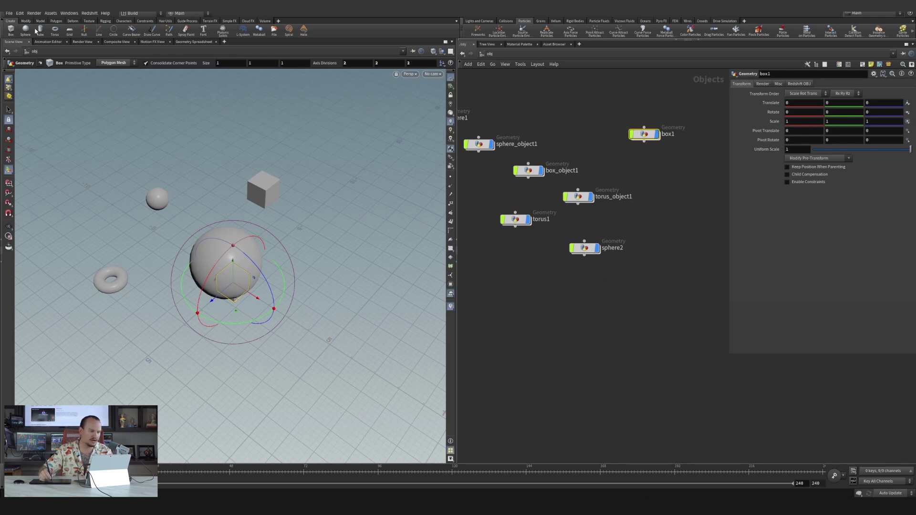
drag(673, 187, 692, 278)
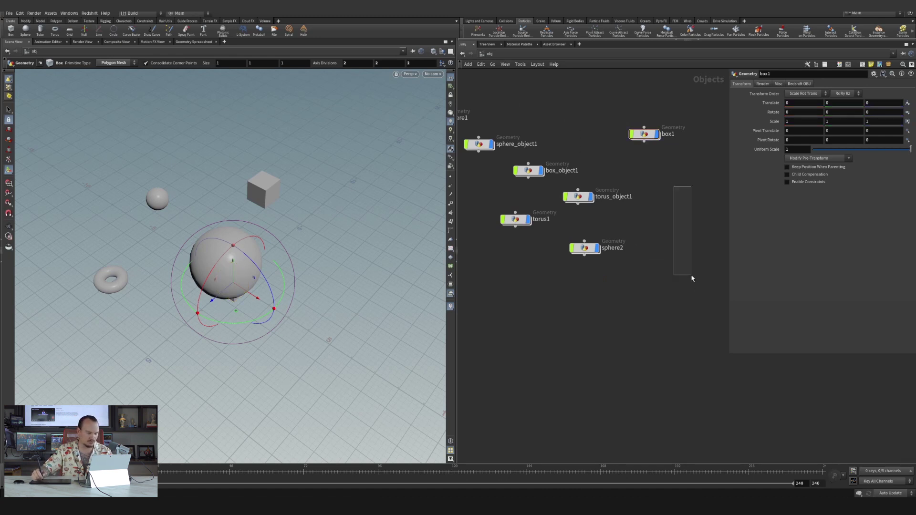
key(Tab)
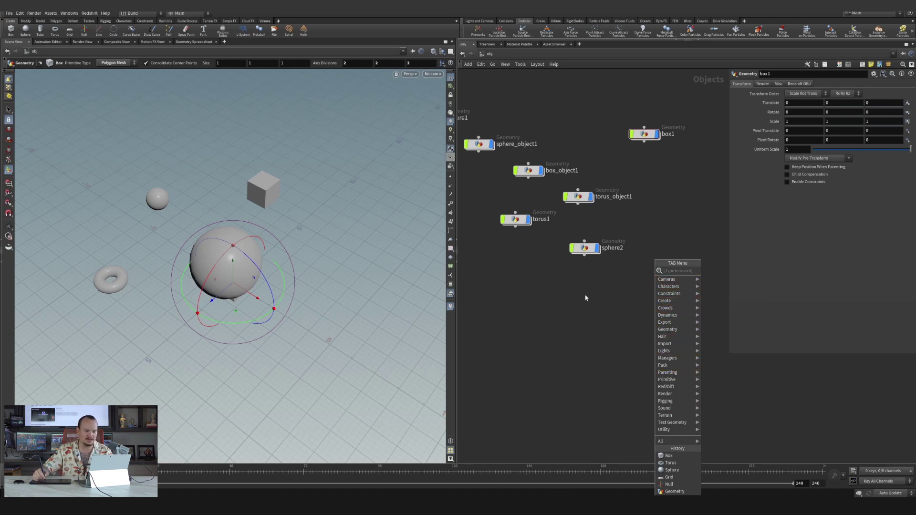
key(Escape)
middle_drag(571, 234, 607, 300)
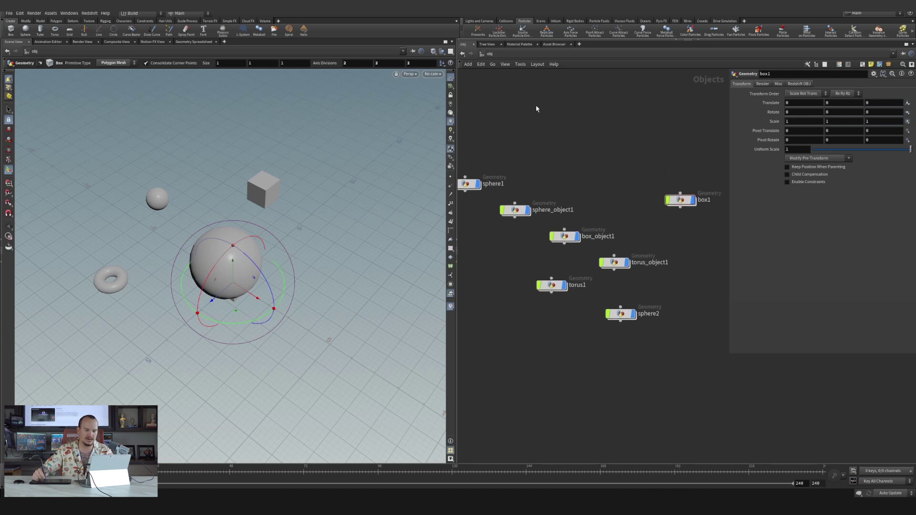
drag(535, 112, 580, 164)
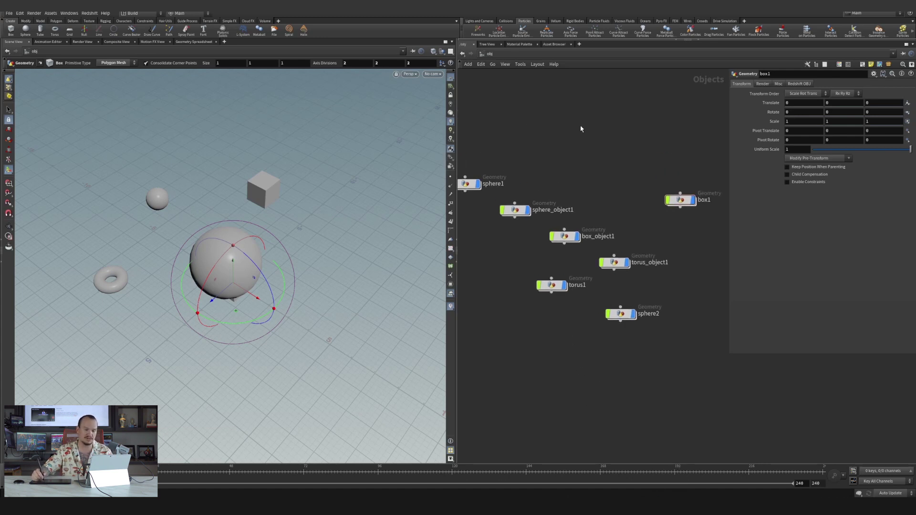
middle_drag(613, 142, 601, 151)
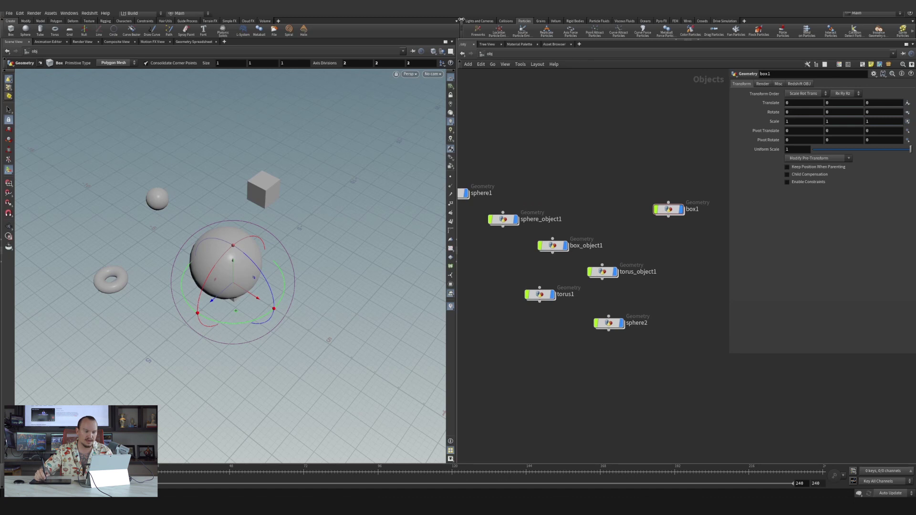
click(477, 21)
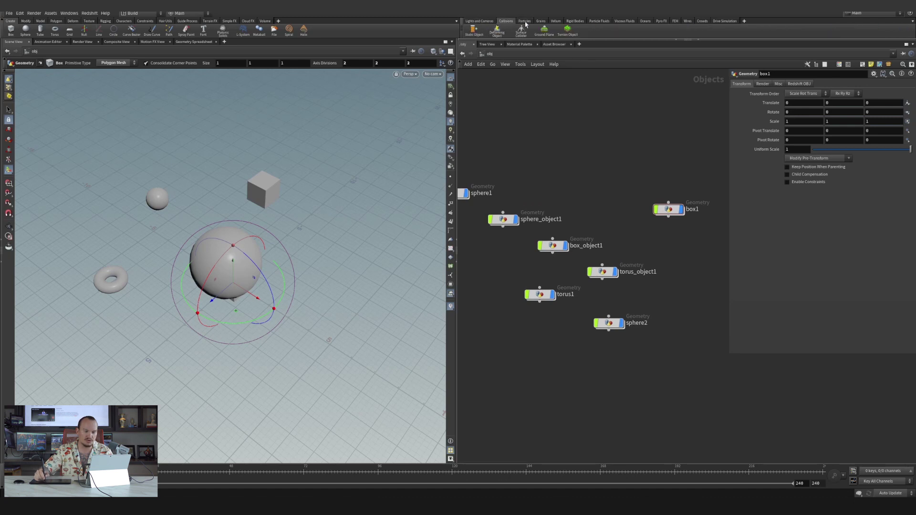
click(574, 21)
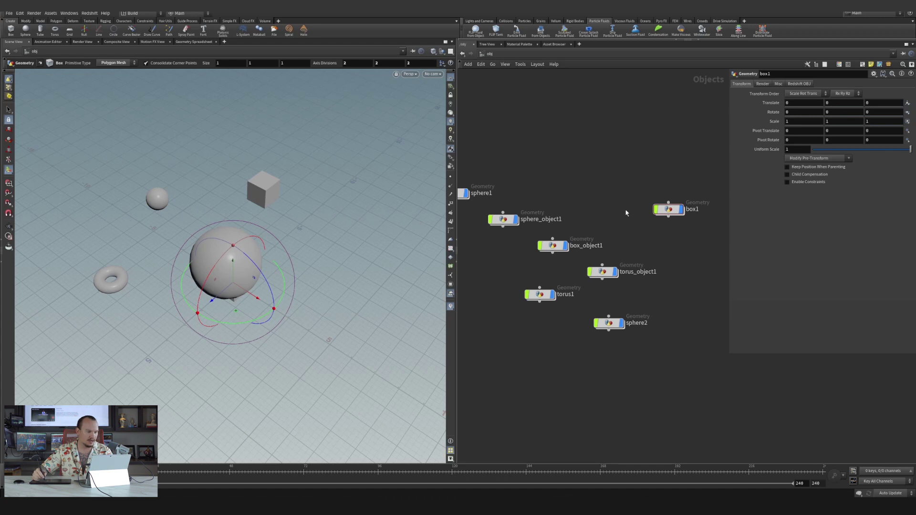
- Bring up the File menu to save the seven-object spheres, boxes and tori scene
click(21, 15)
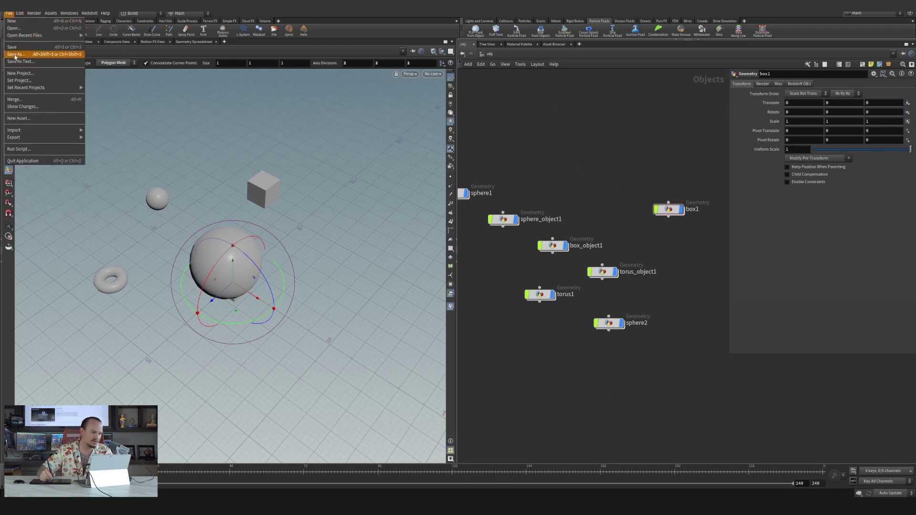